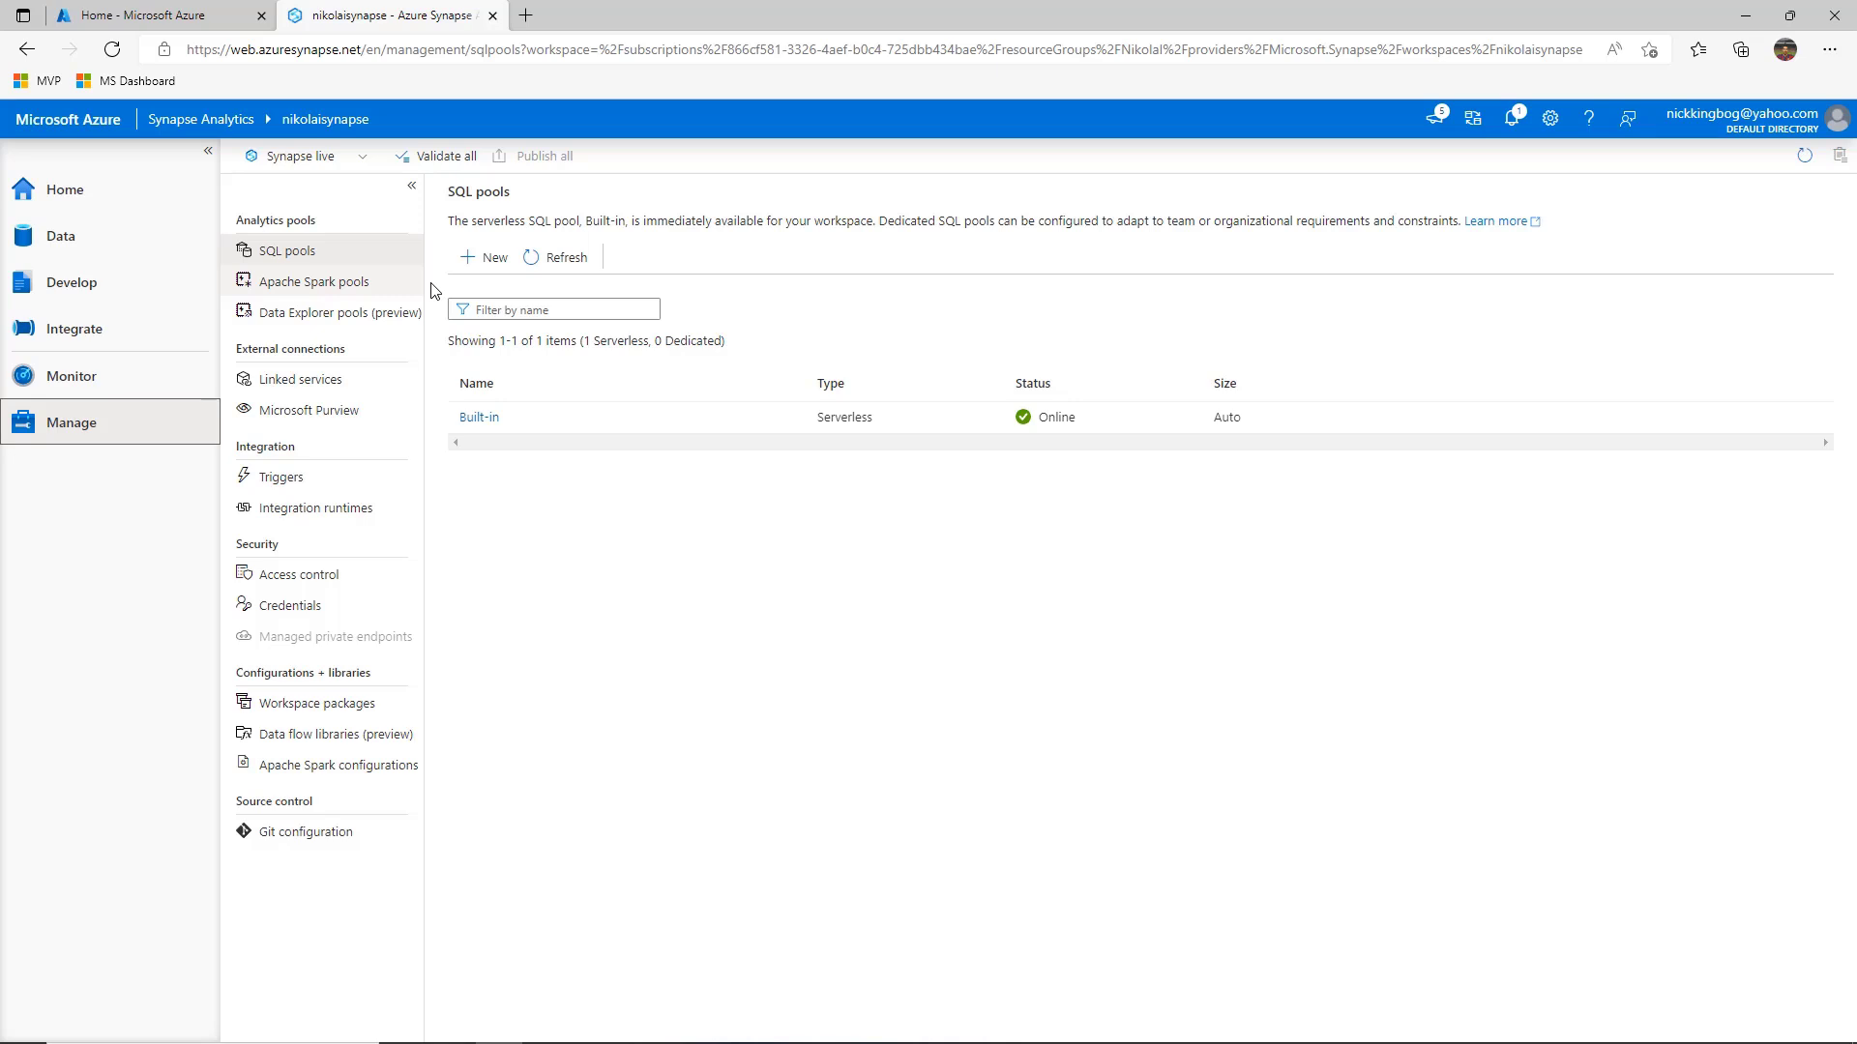
- Create a dedicated SQL pool named PS Demo with the performance level DW100c
{"action": "left_click", "coordinate": [491, 259]}
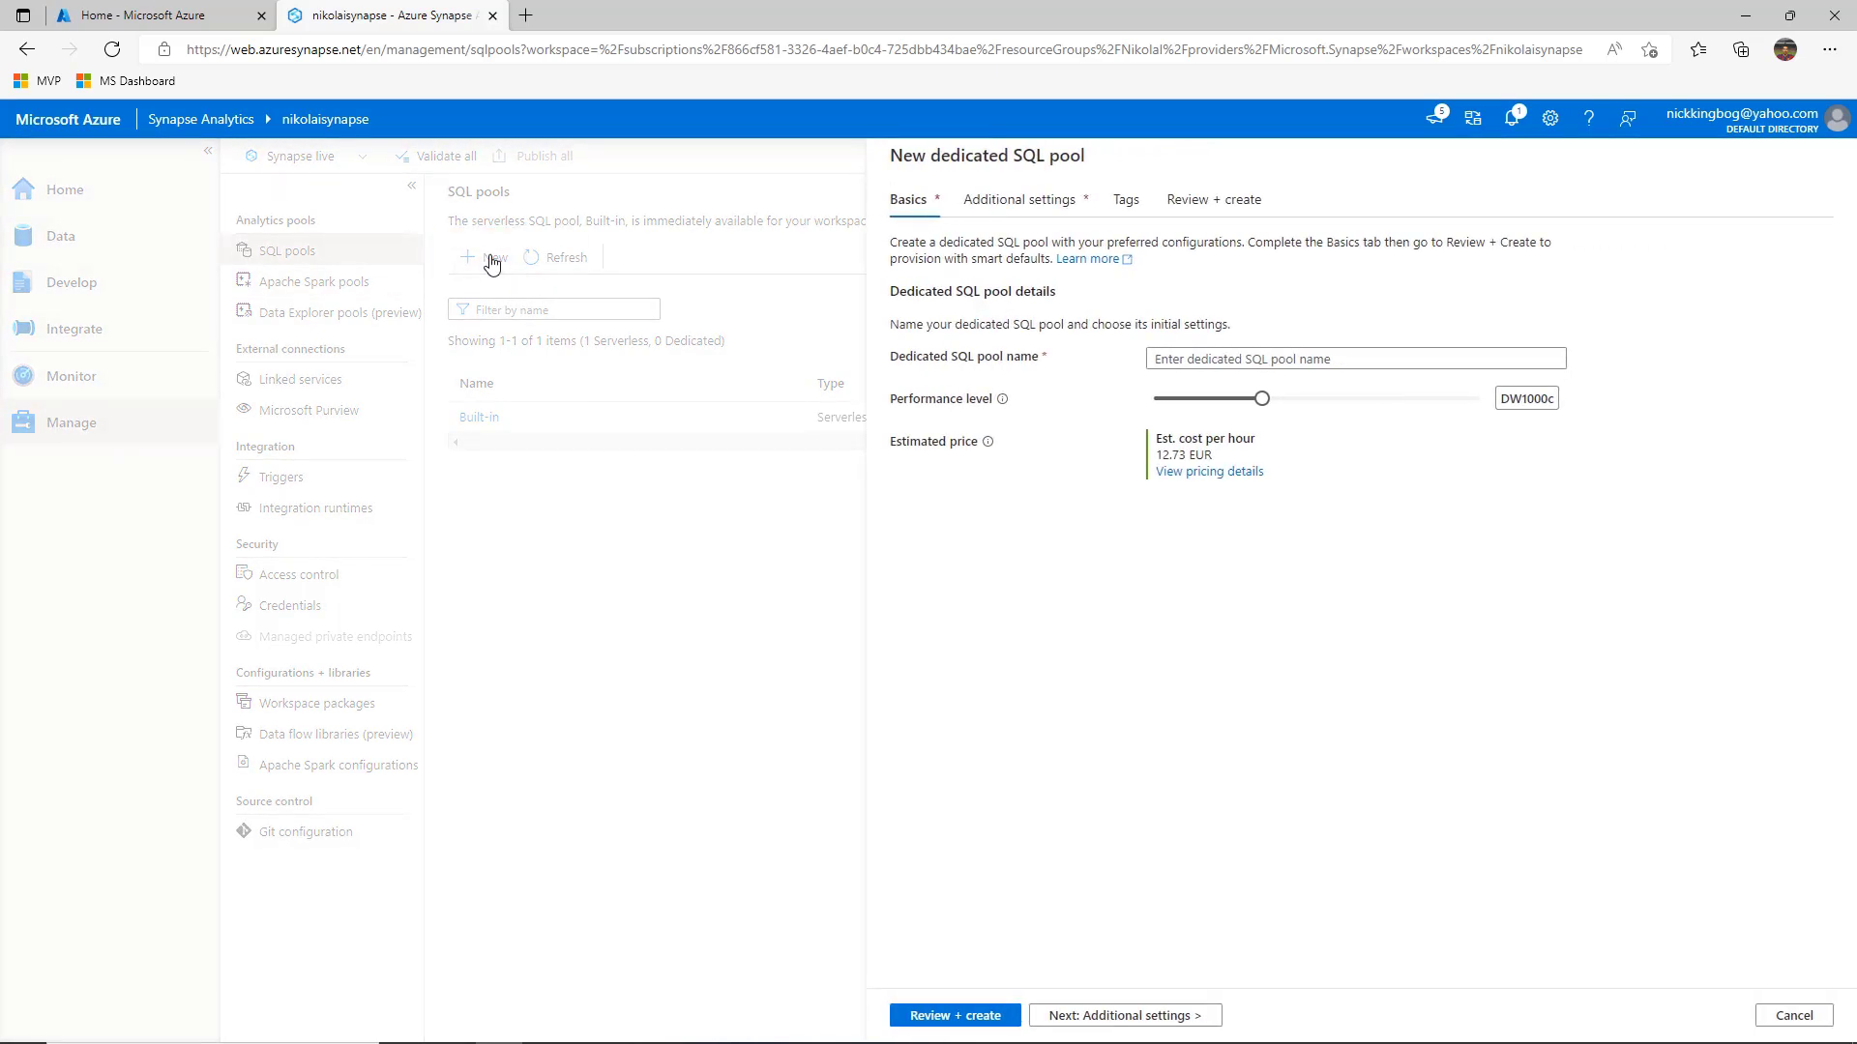
{"action": "left_click", "coordinate": [1180, 356]}
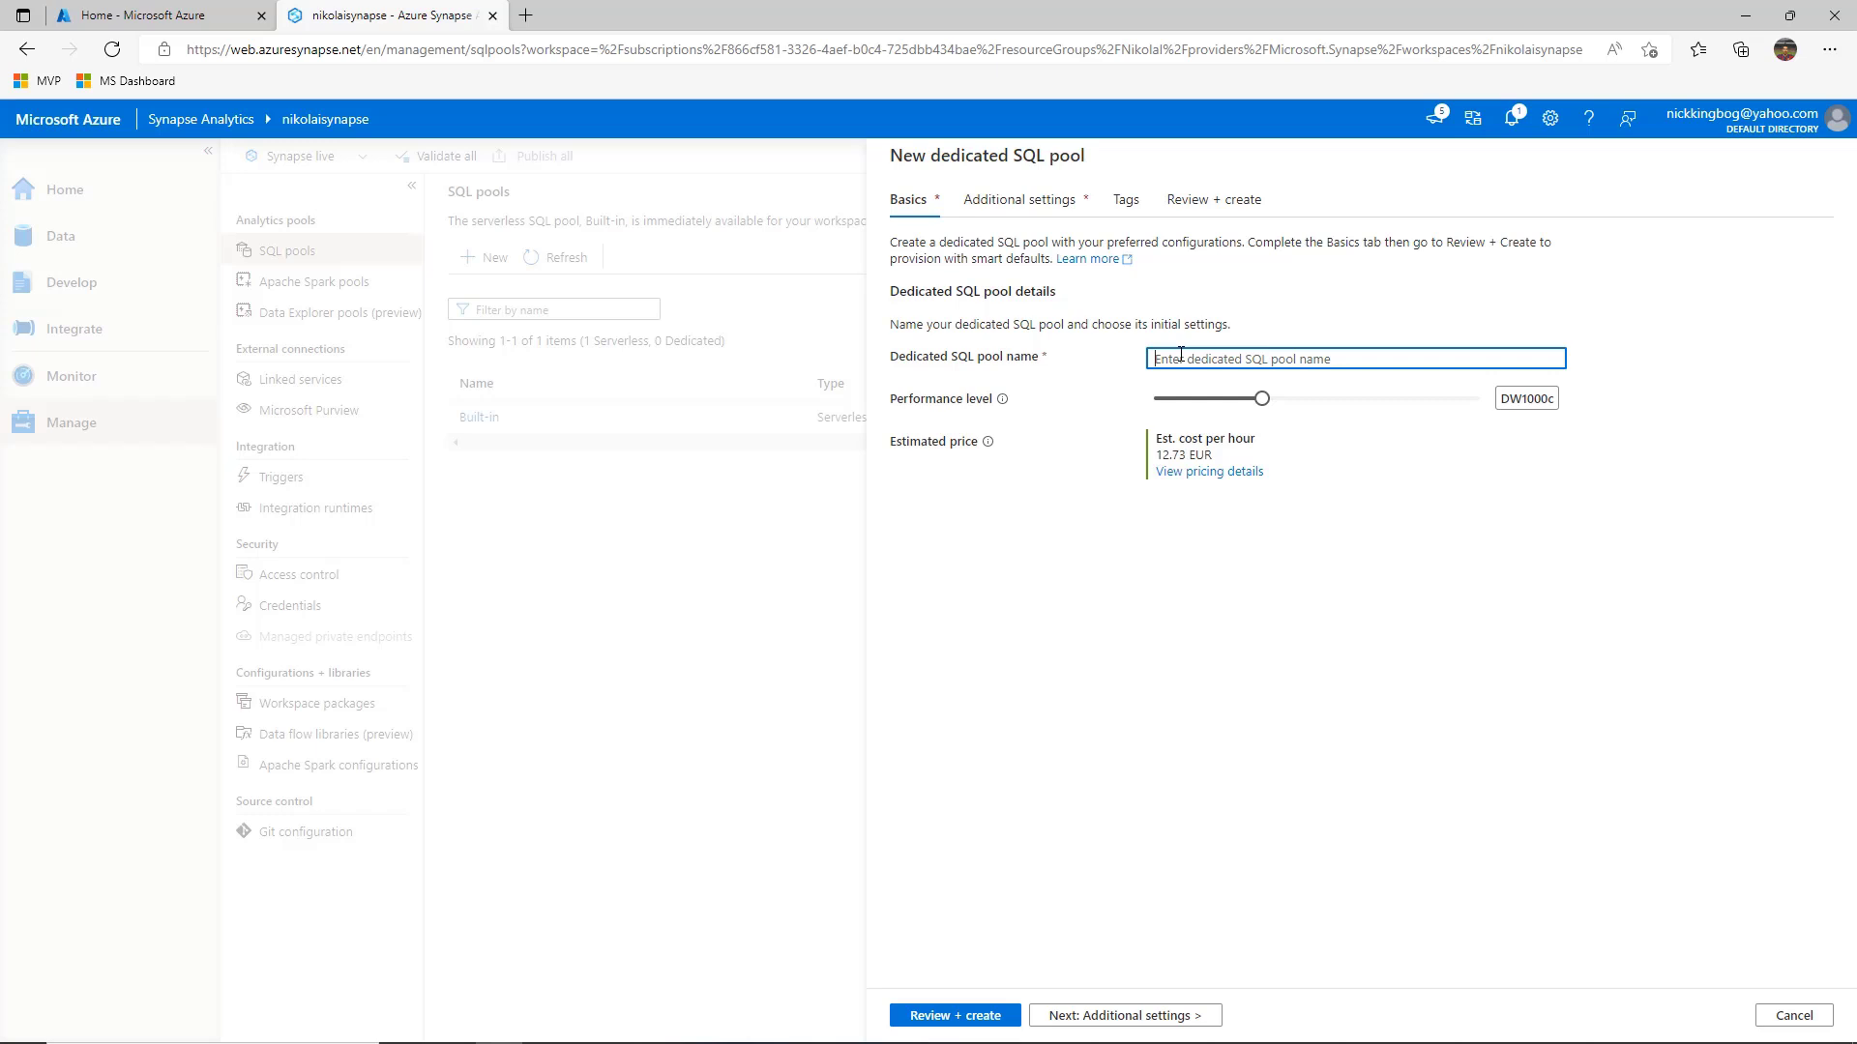
{"action": "type", "text": "PS Demo"}
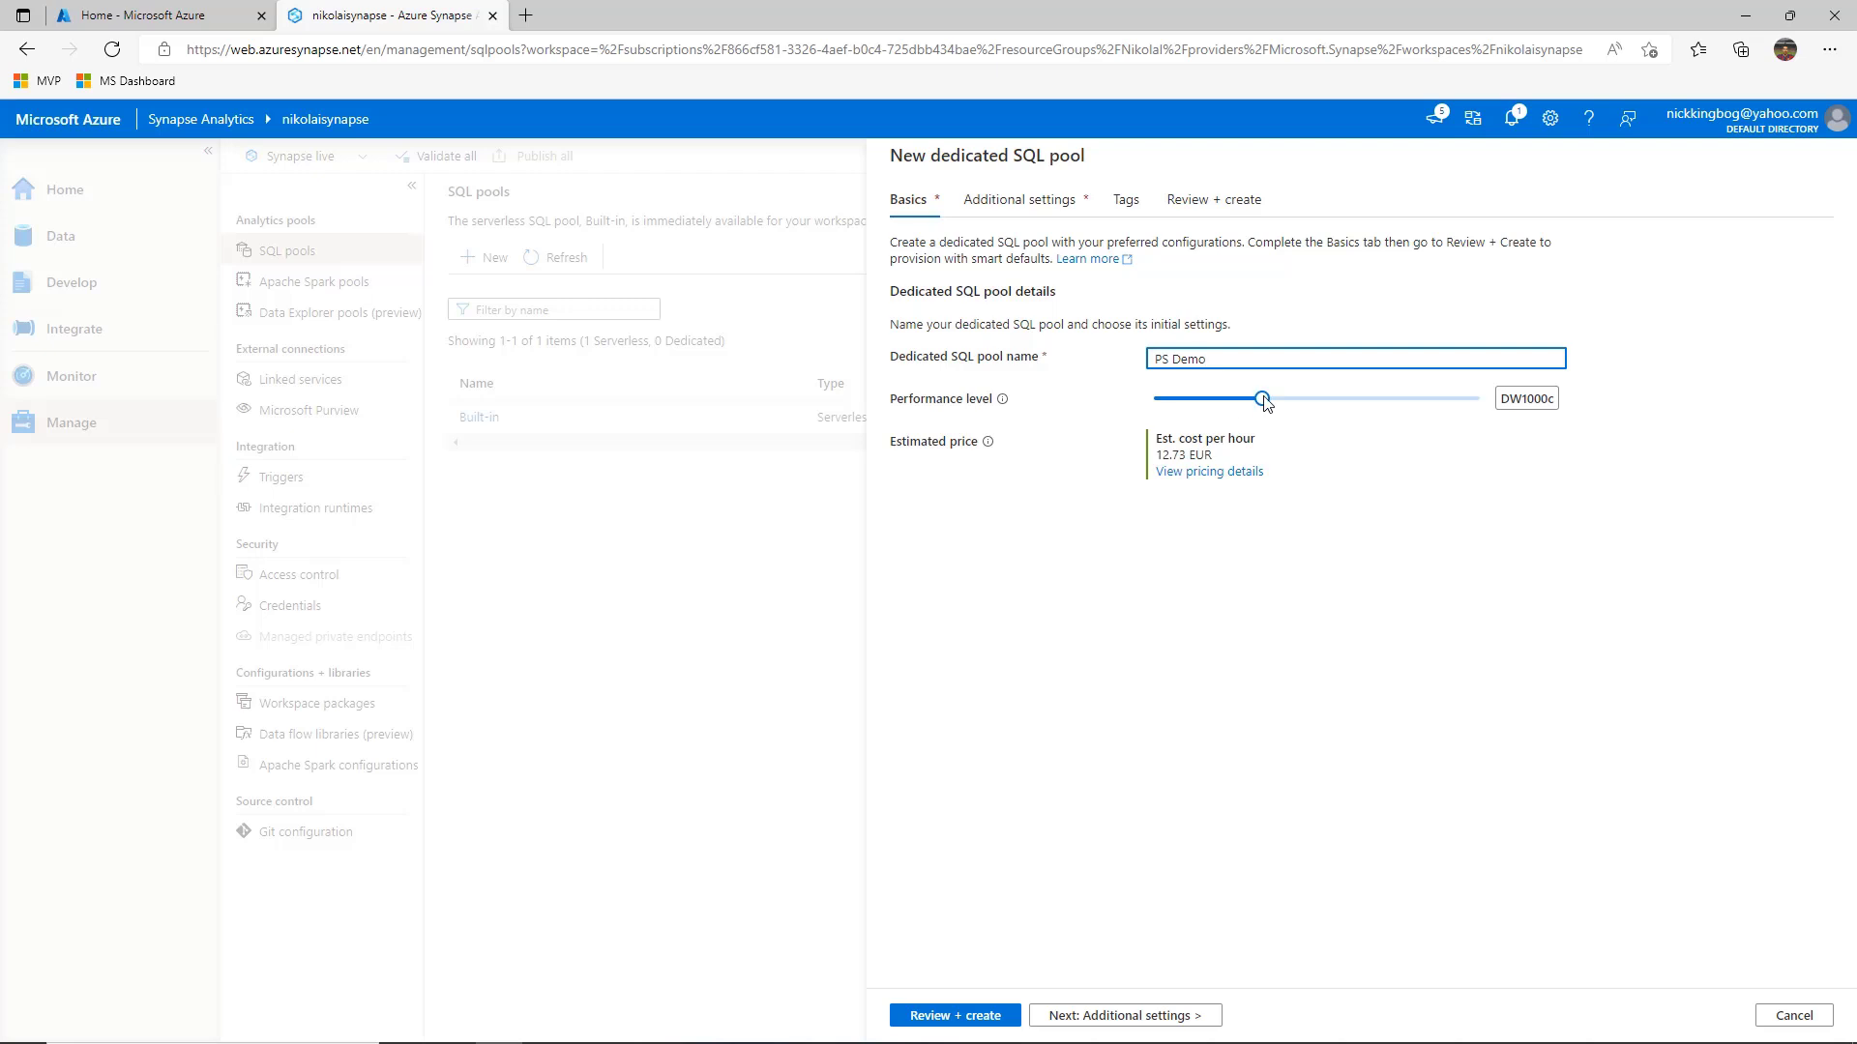
{"action": "left_click_drag", "start_coordinate": [1263, 400], "coordinate": [1164, 410]}
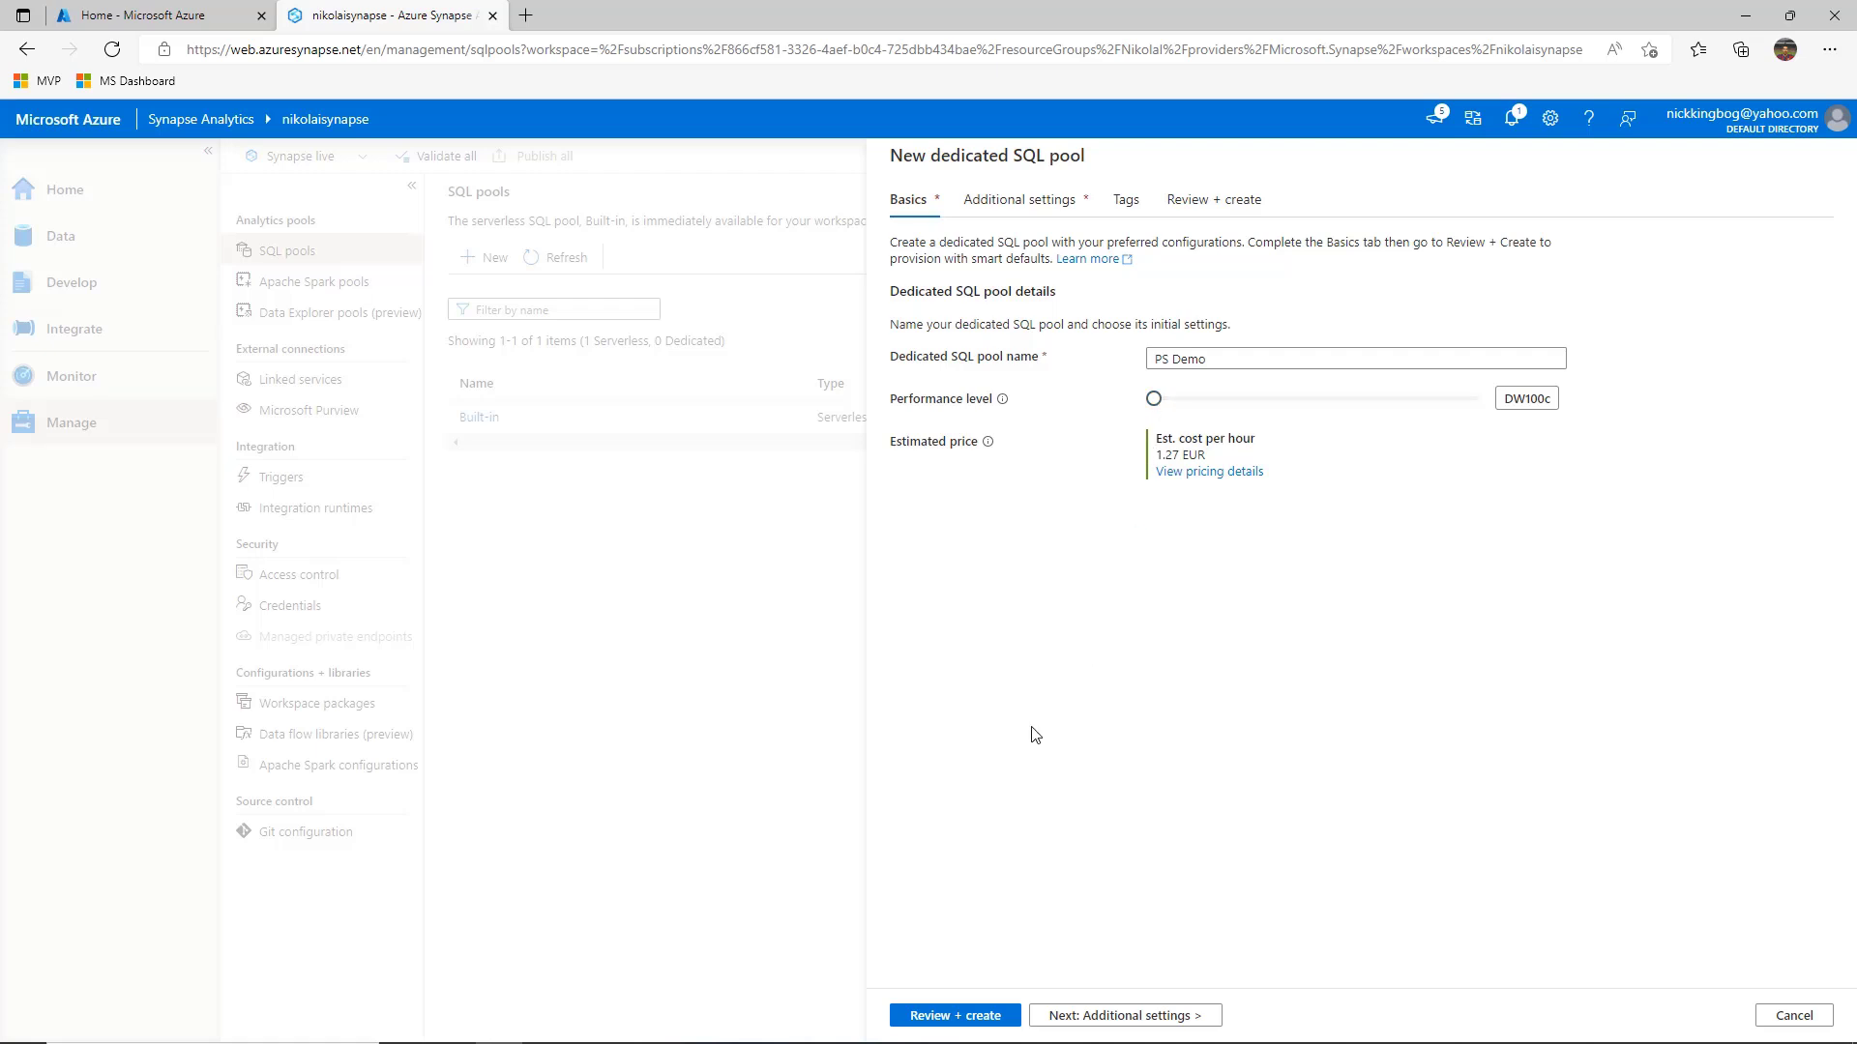
{"action": "left_click", "coordinate": [954, 1018]}
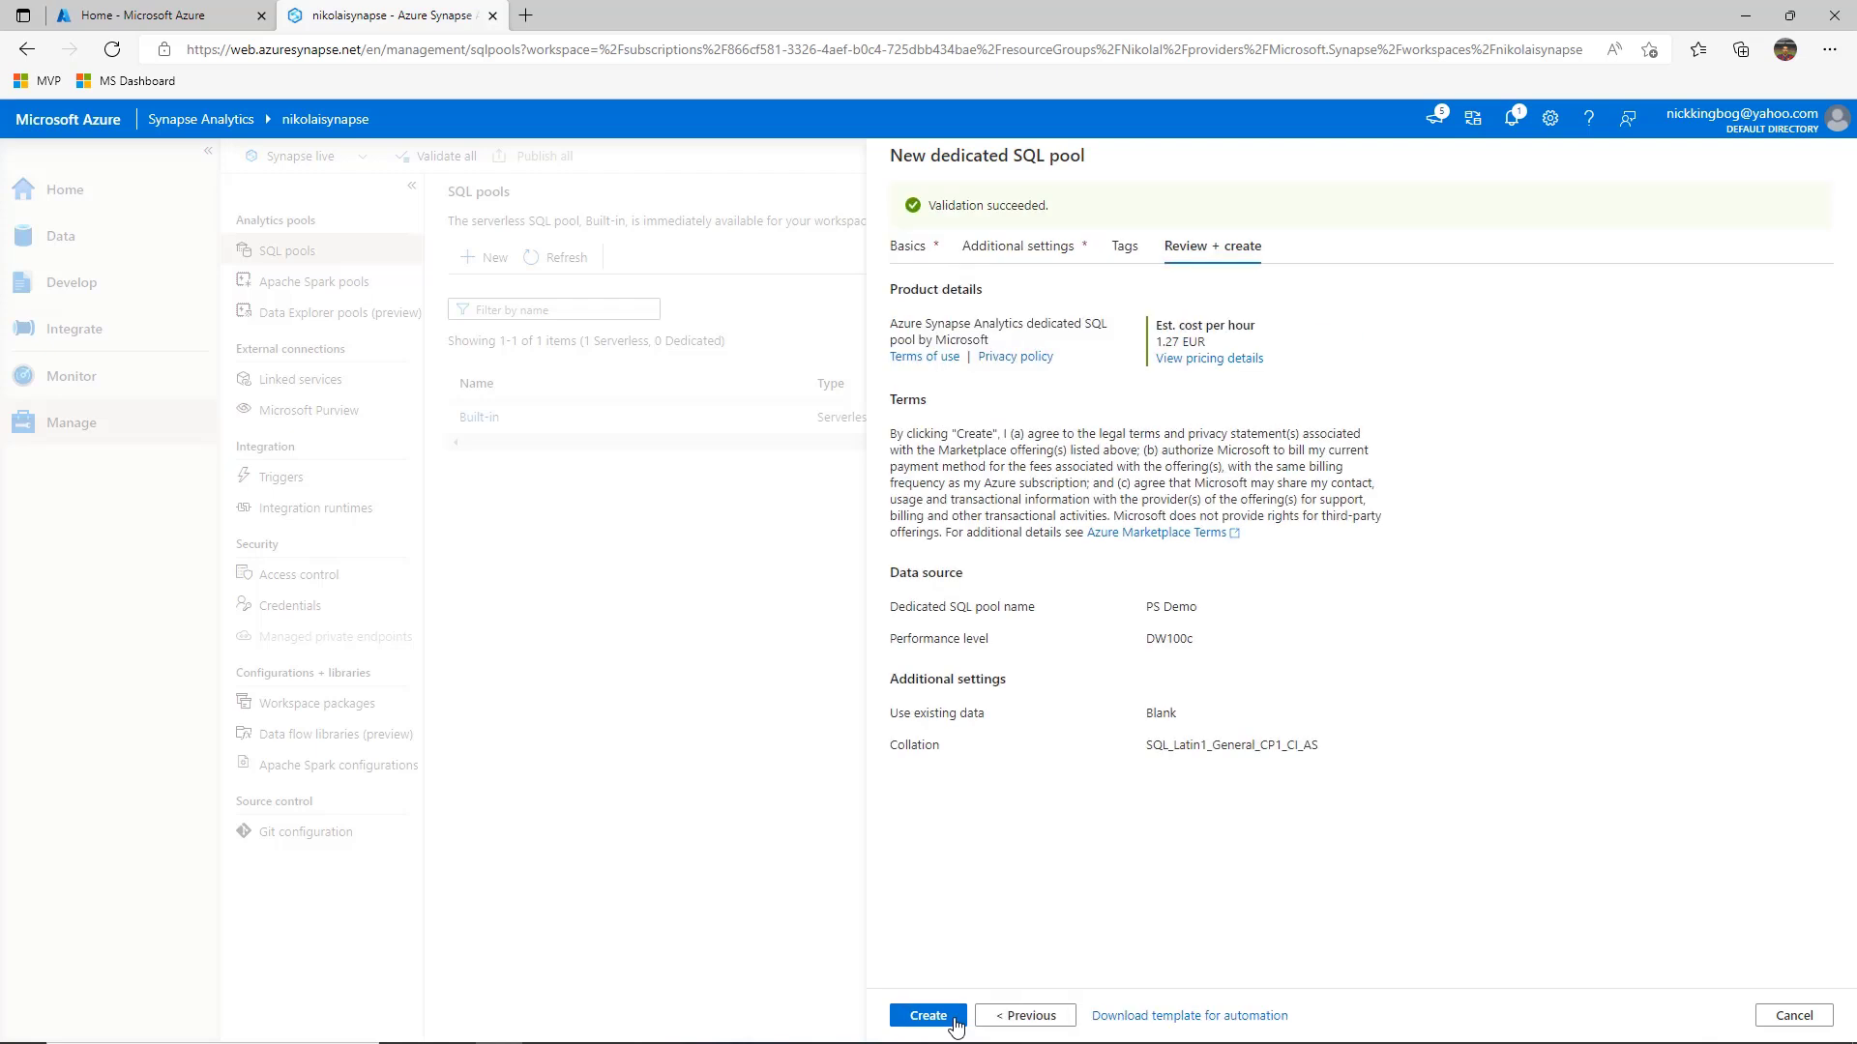
{"action": "left_click", "coordinate": [928, 1018]}
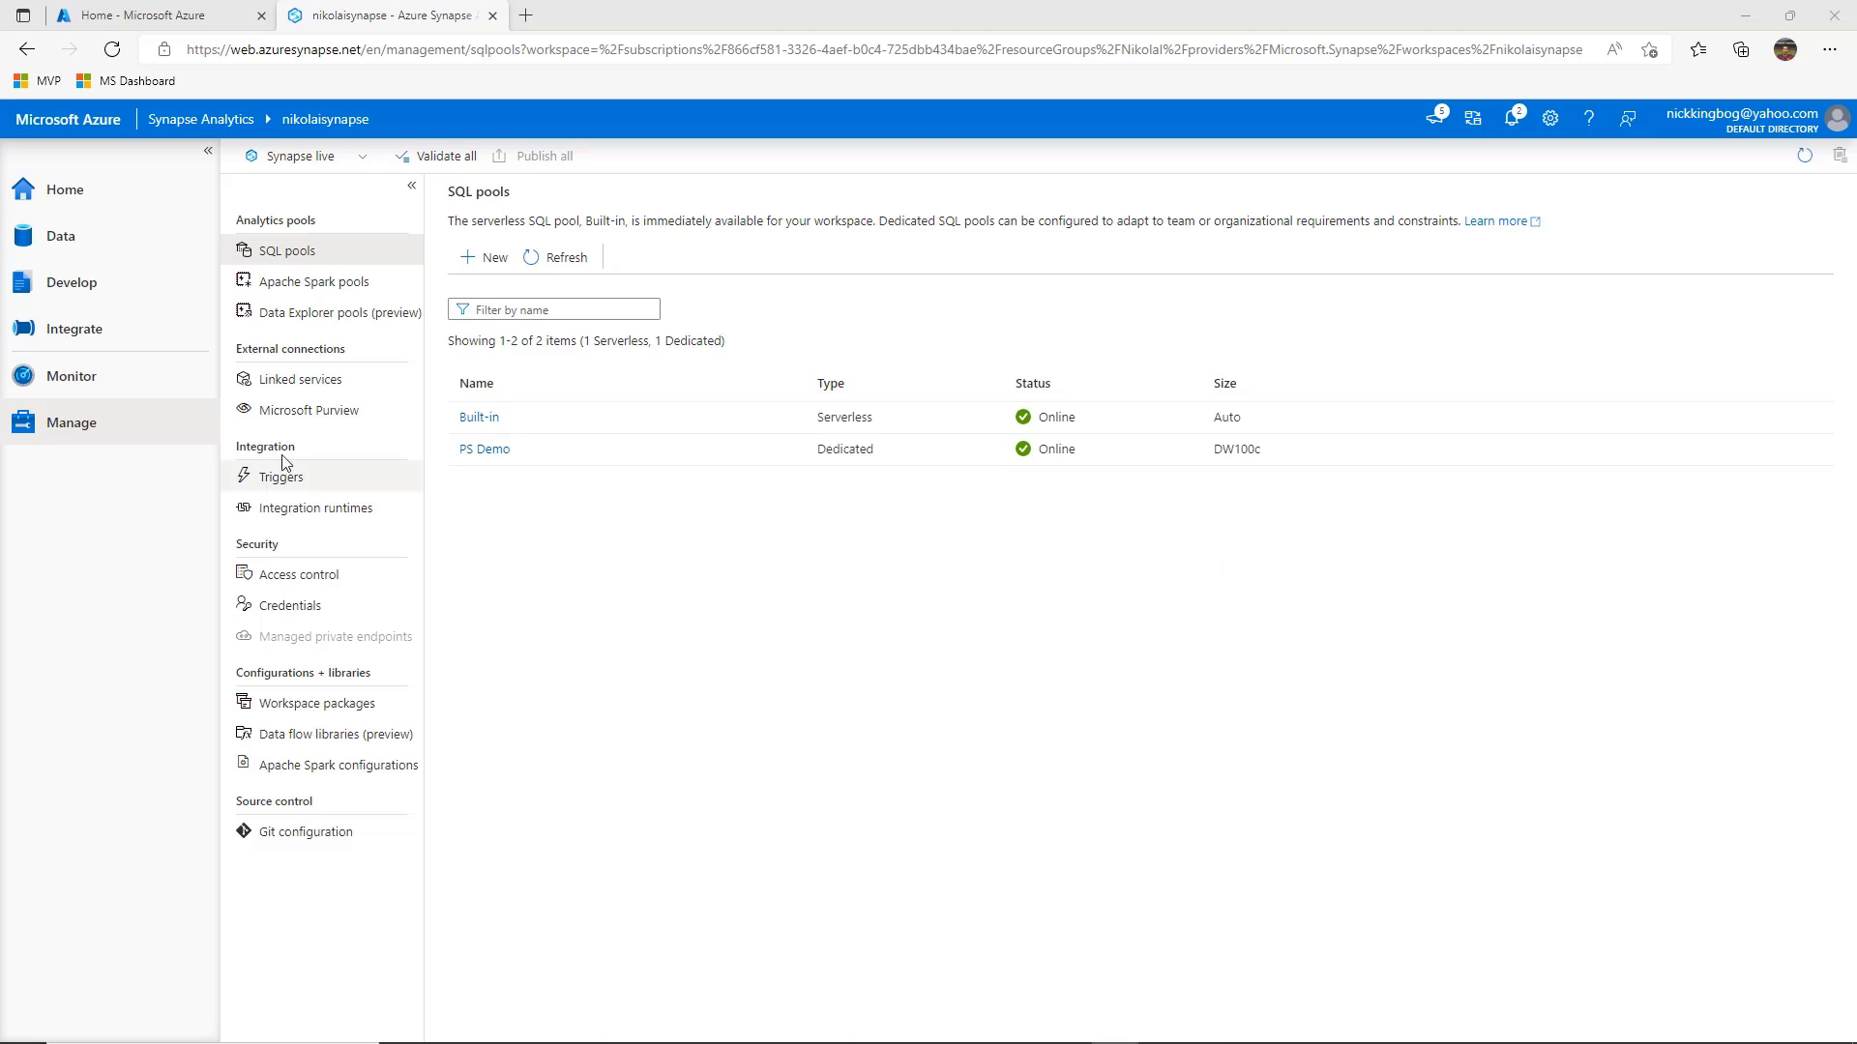
- Generate a SQL script for external table dbo.YellowTaxi from nyc_tlc_yellow in the PS Demo pool and database, and run it
{"action": "left_click", "coordinate": [76, 254]}
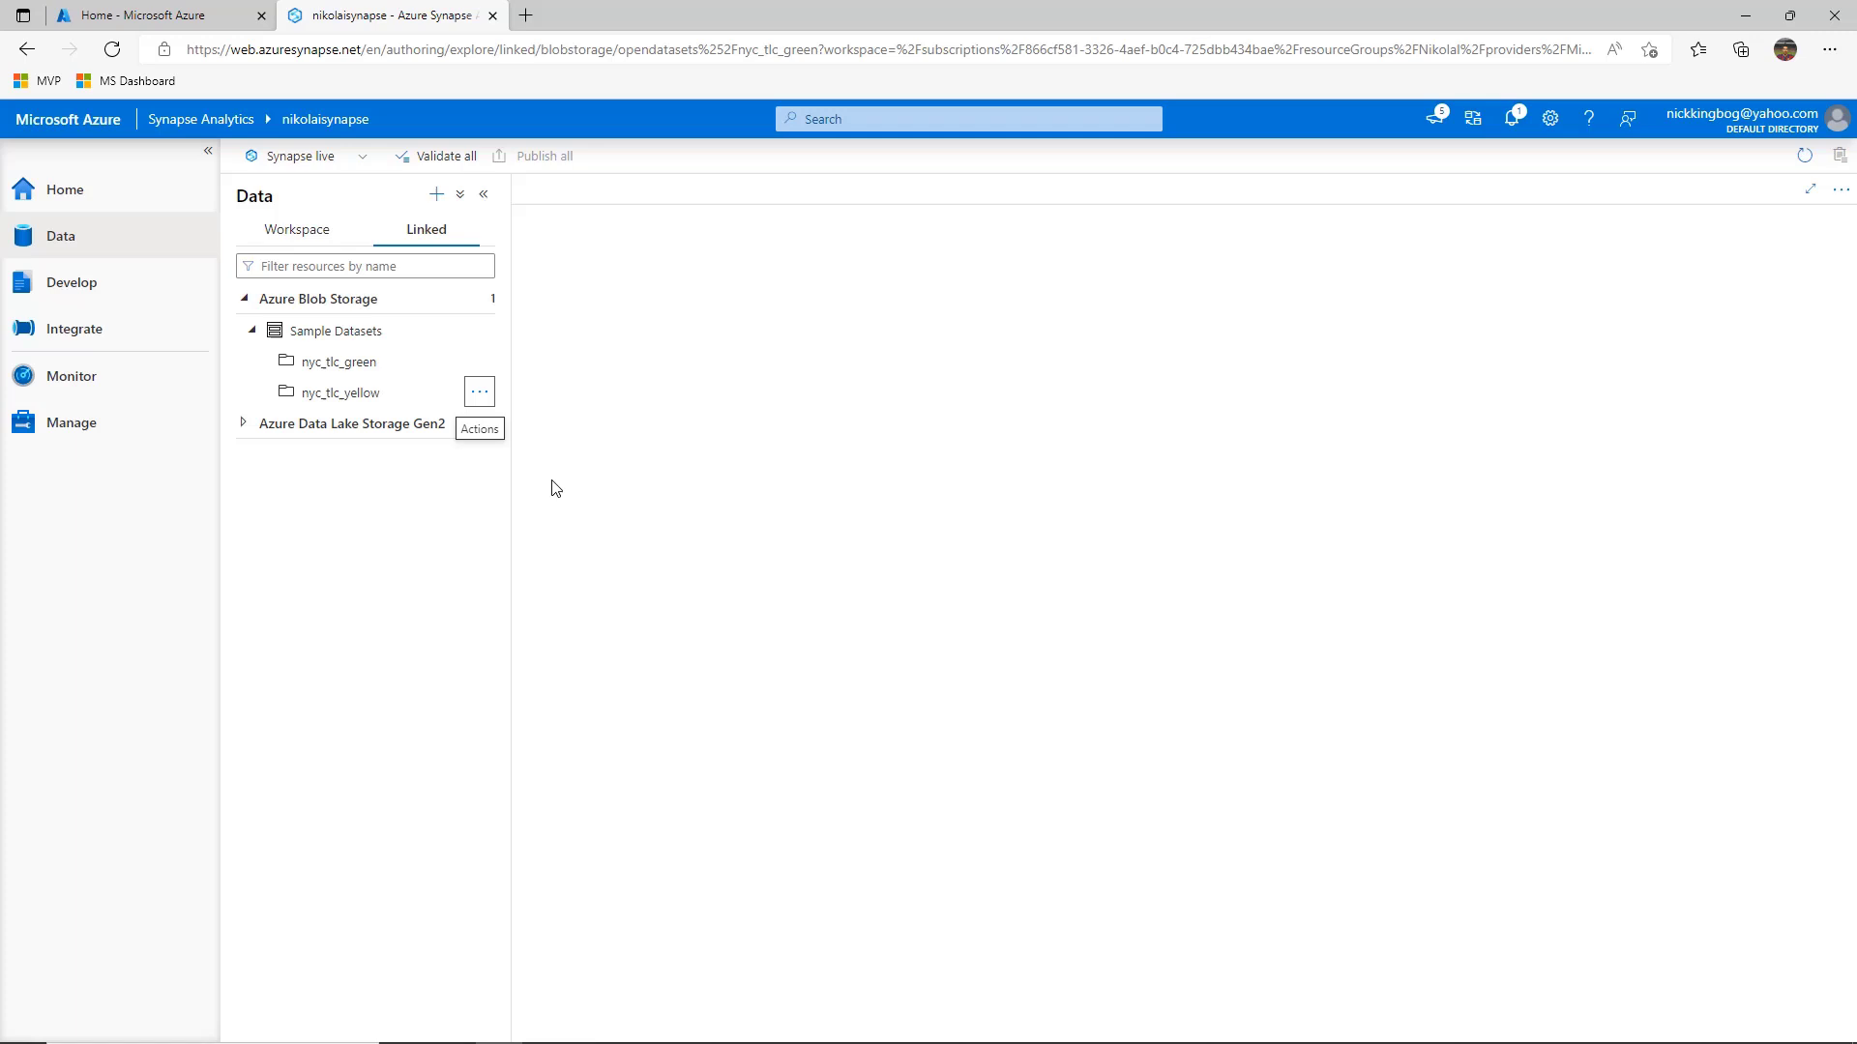
{"action": "left_click", "coordinate": [479, 392]}
{"action": "mouse_move", "coordinate": [527, 421]}
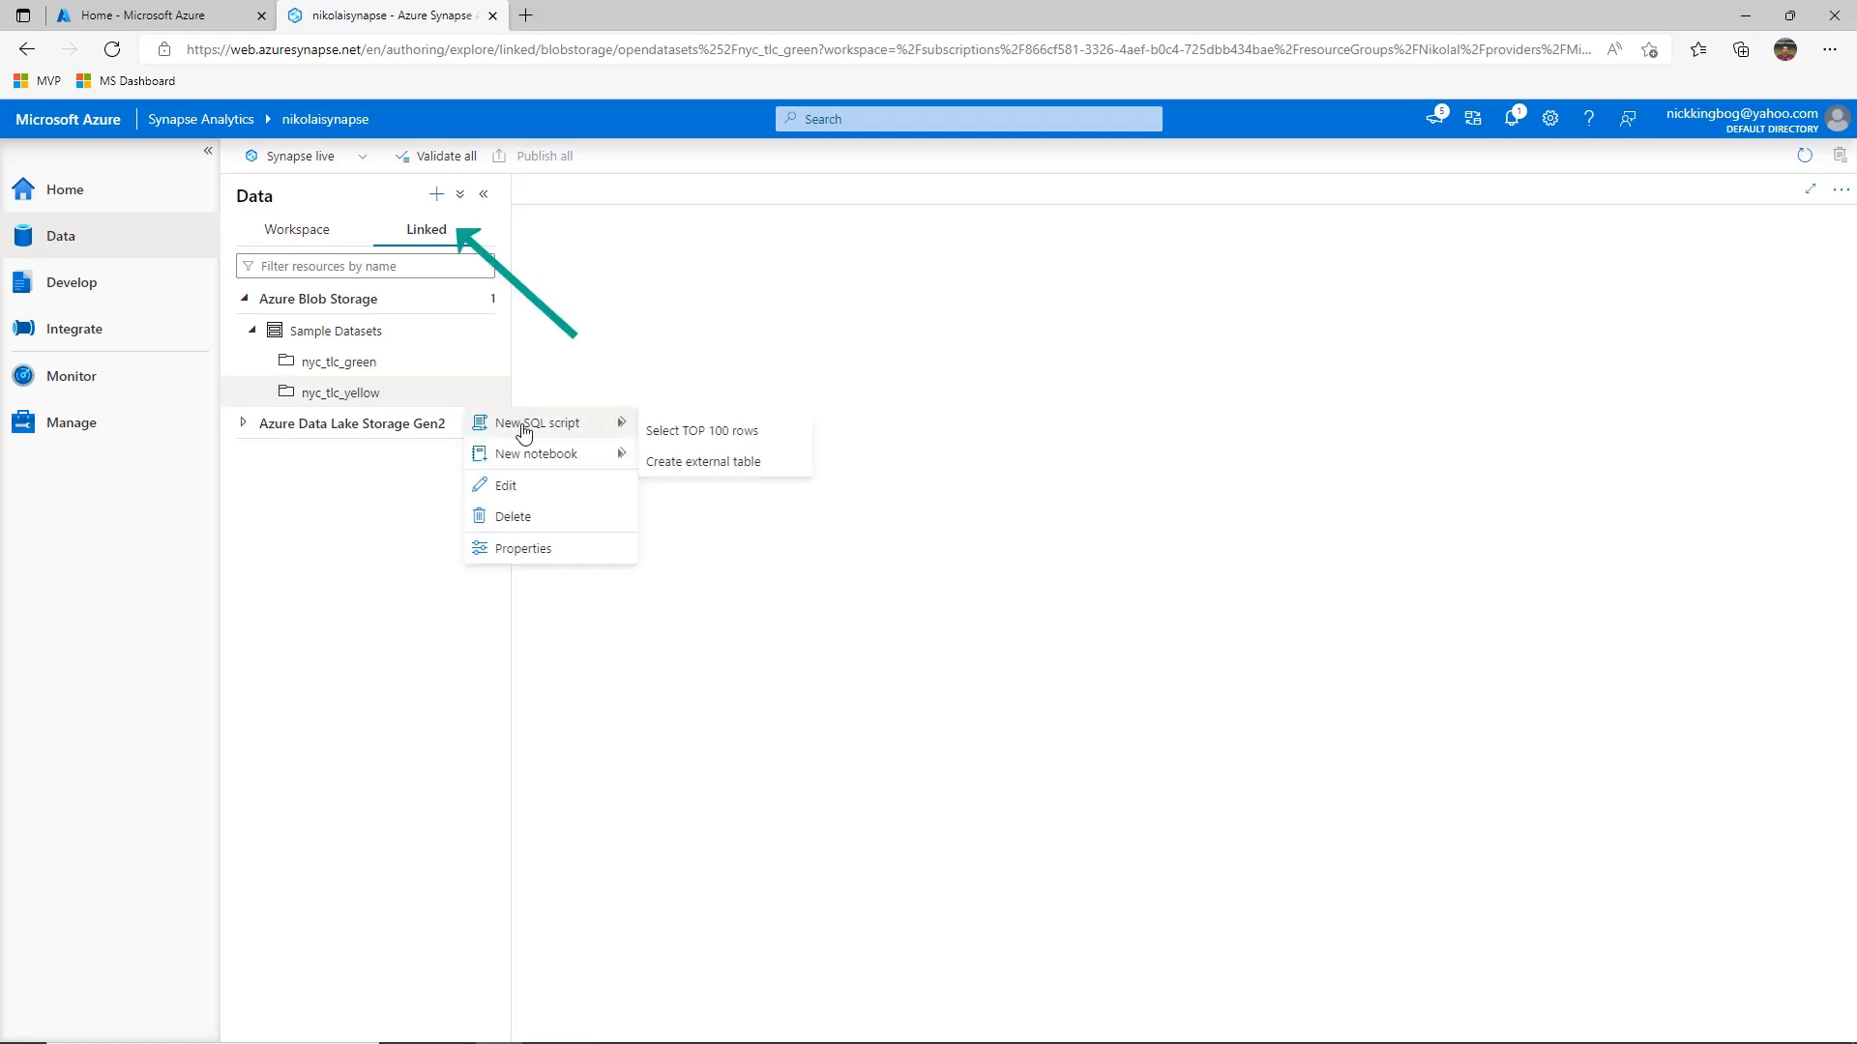
{"action": "left_click", "coordinate": [691, 464]}
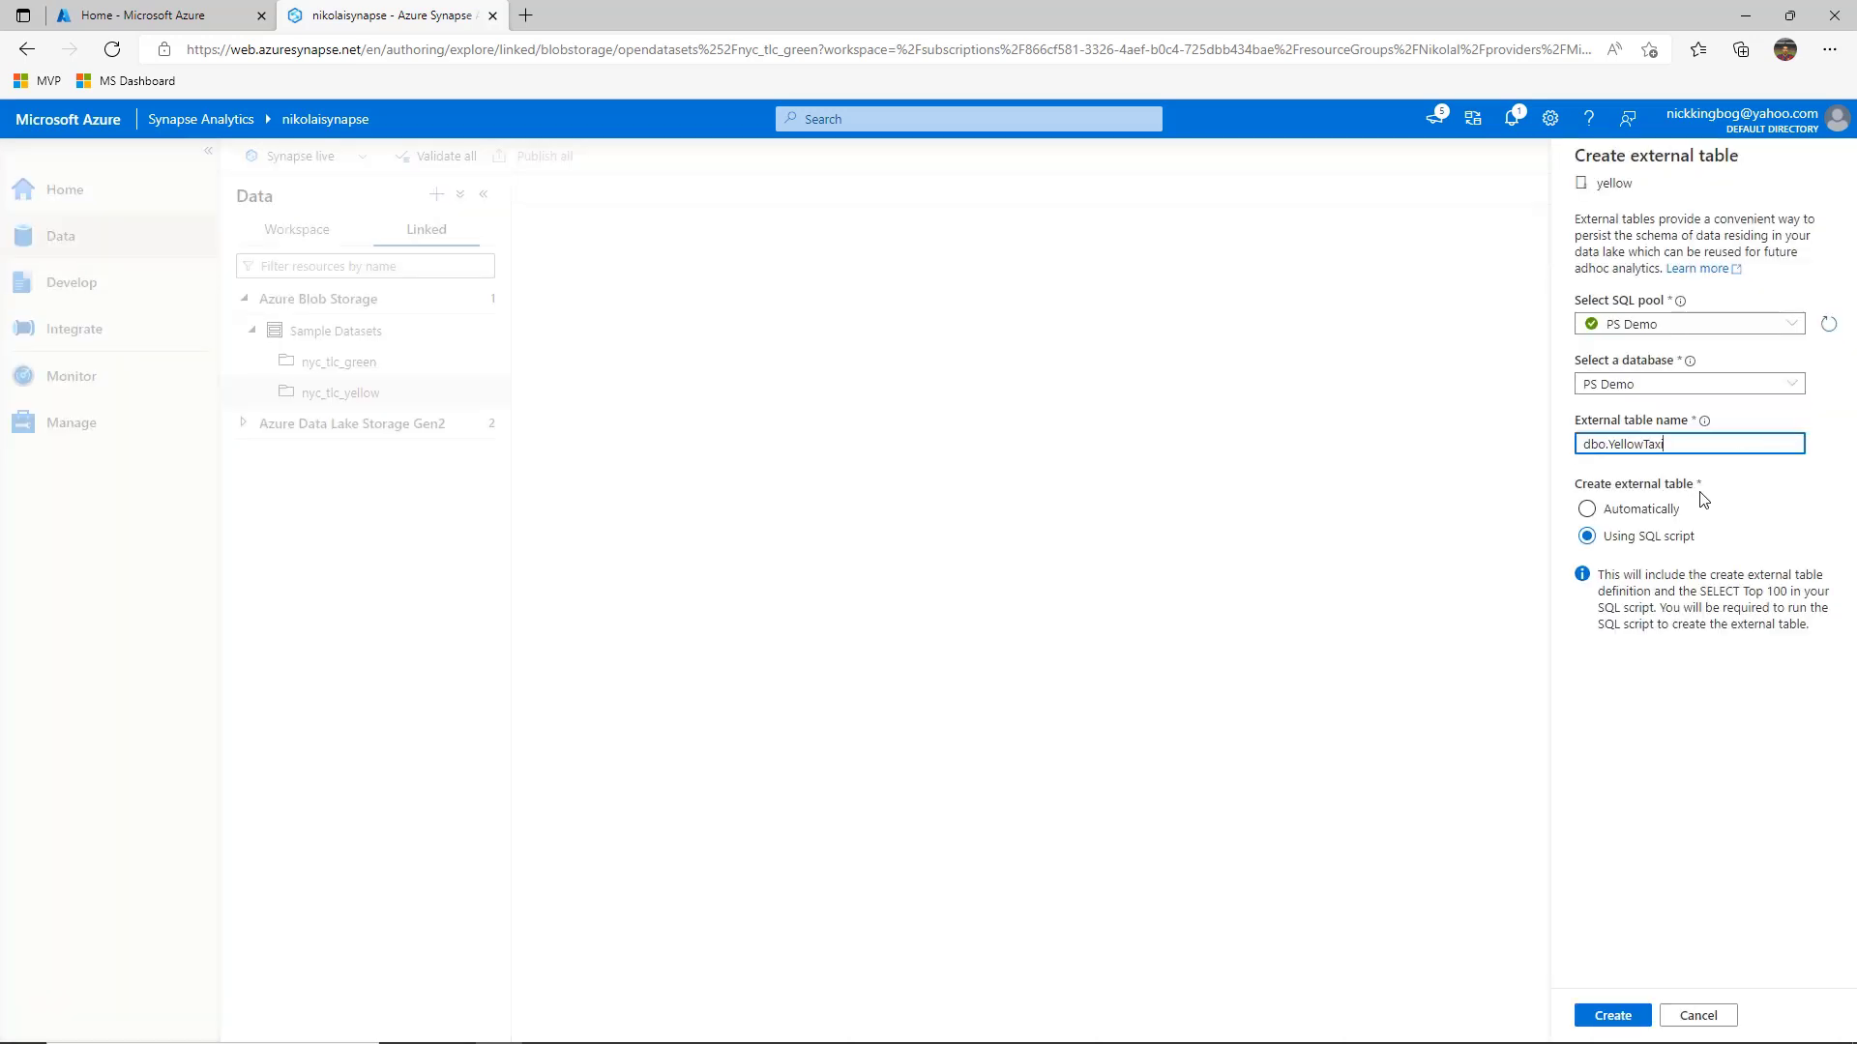
{"action": "left_click", "coordinate": [1612, 1015]}
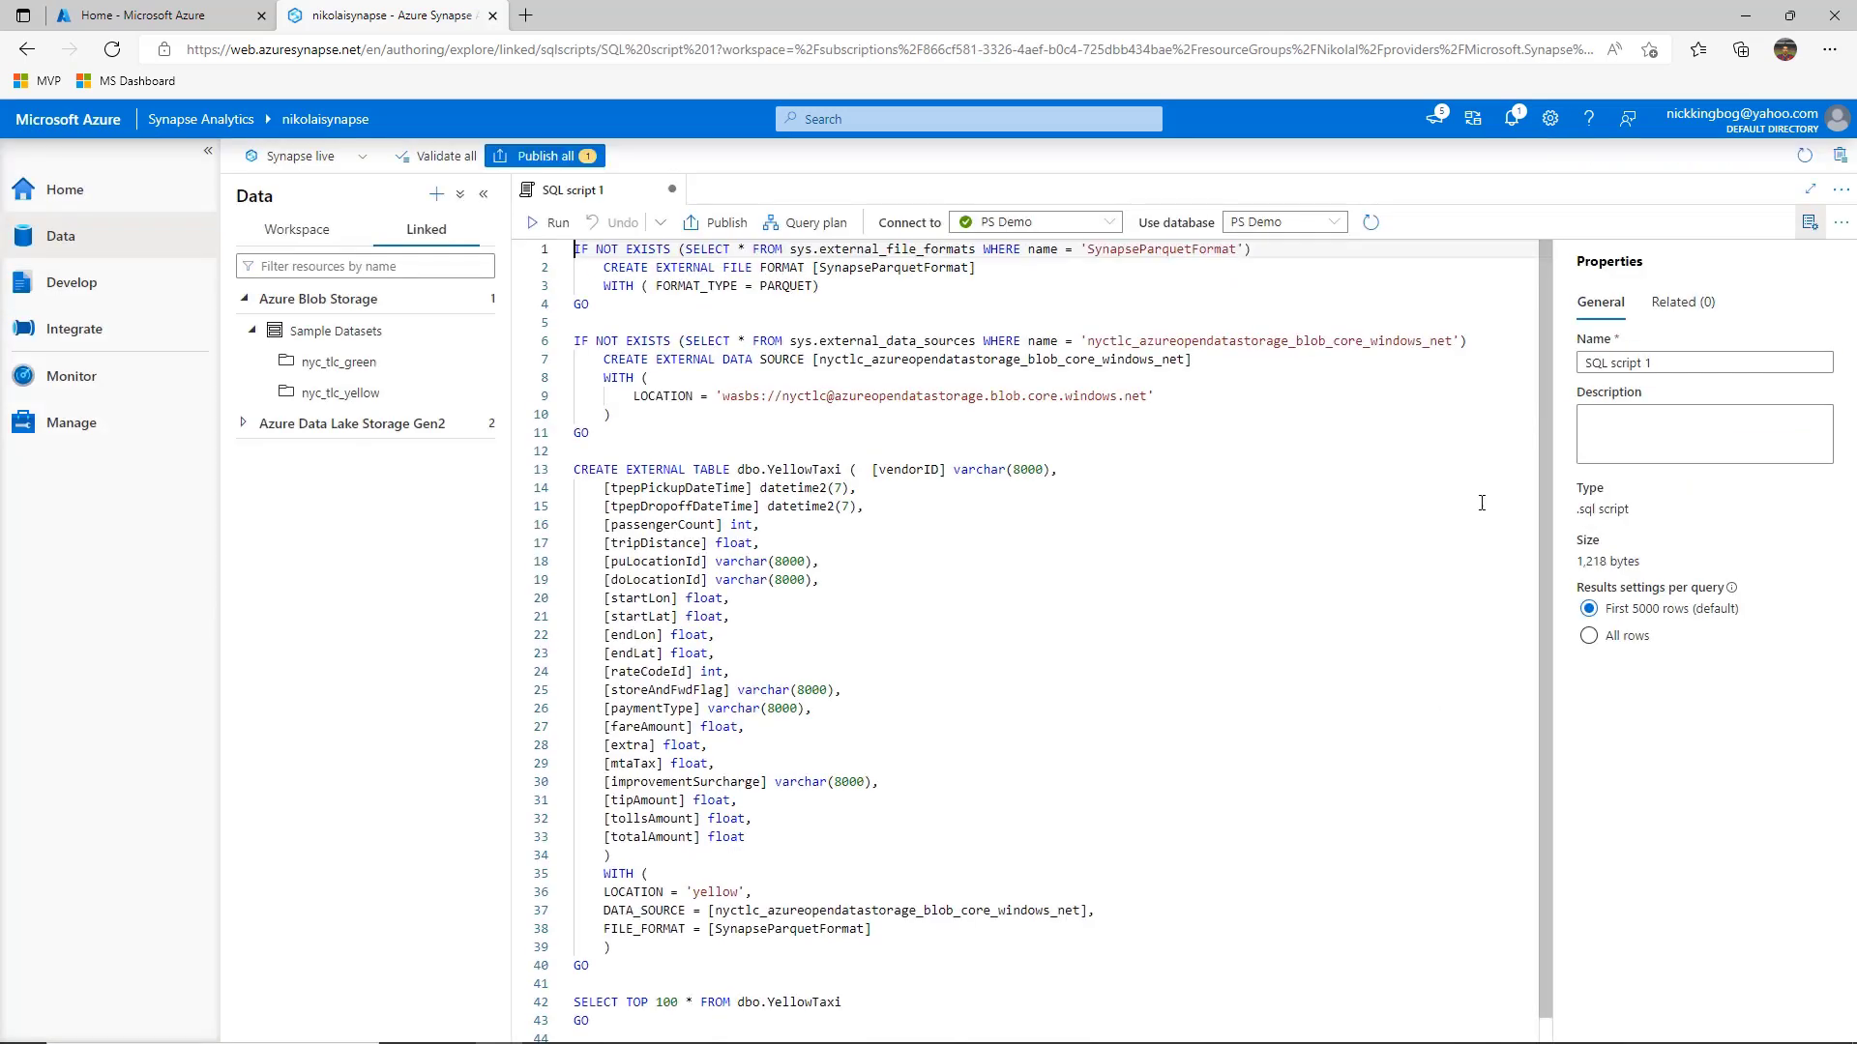
{"action": "left_click", "coordinate": [551, 222]}
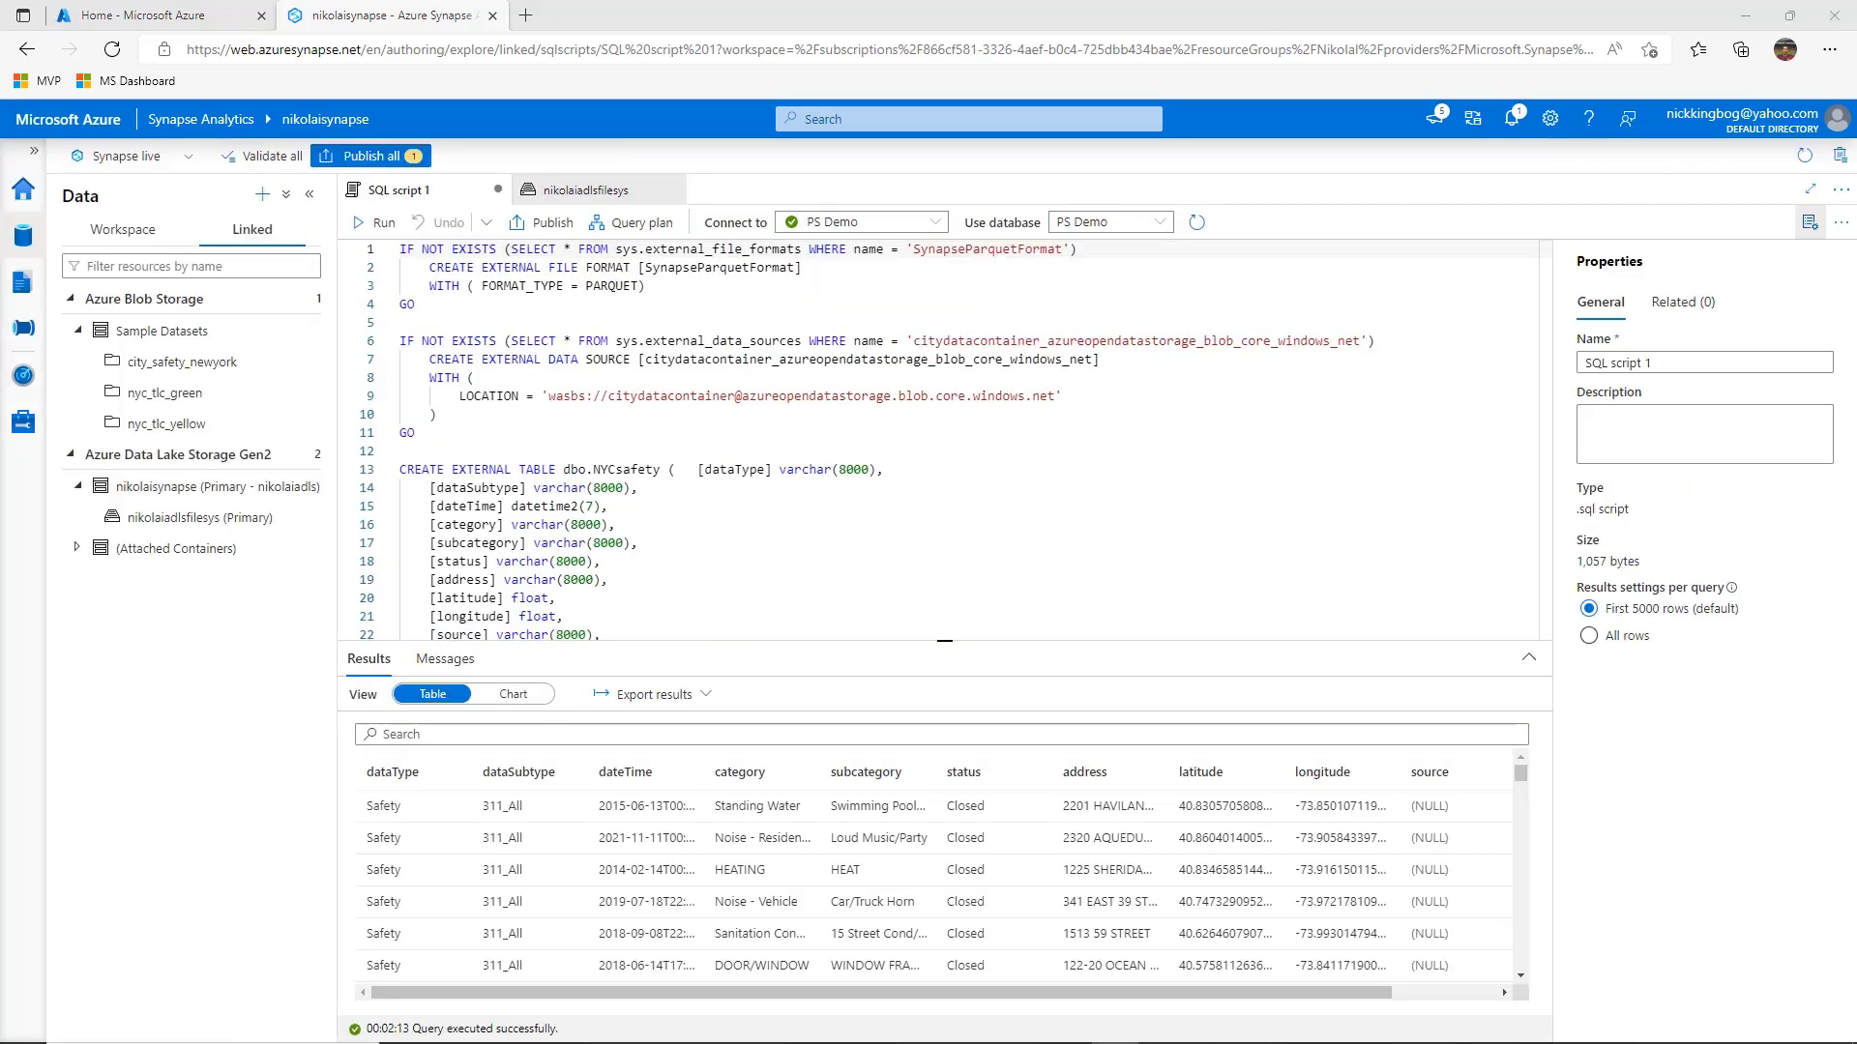
- Refresh the external tables of the PS Demo database in the workspace data
{"action": "left_click", "coordinate": [131, 237]}
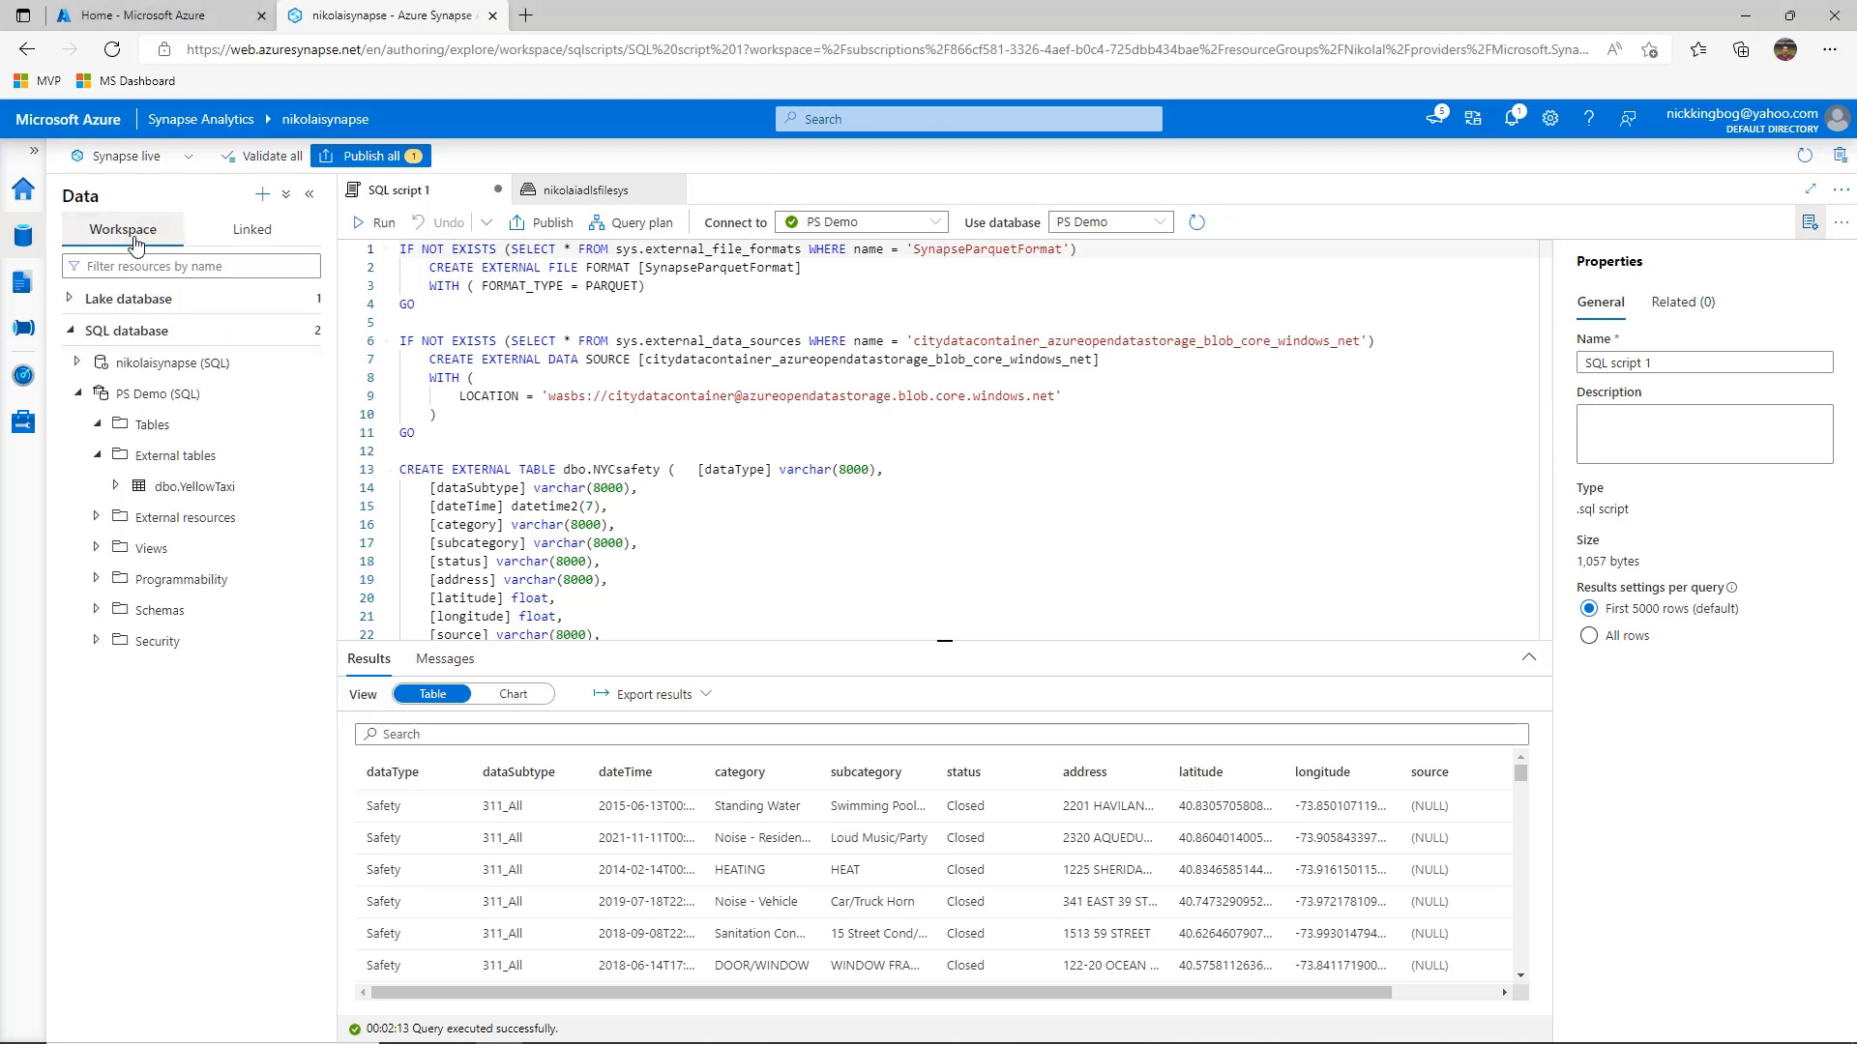
{"action": "left_click", "coordinate": [306, 455]}
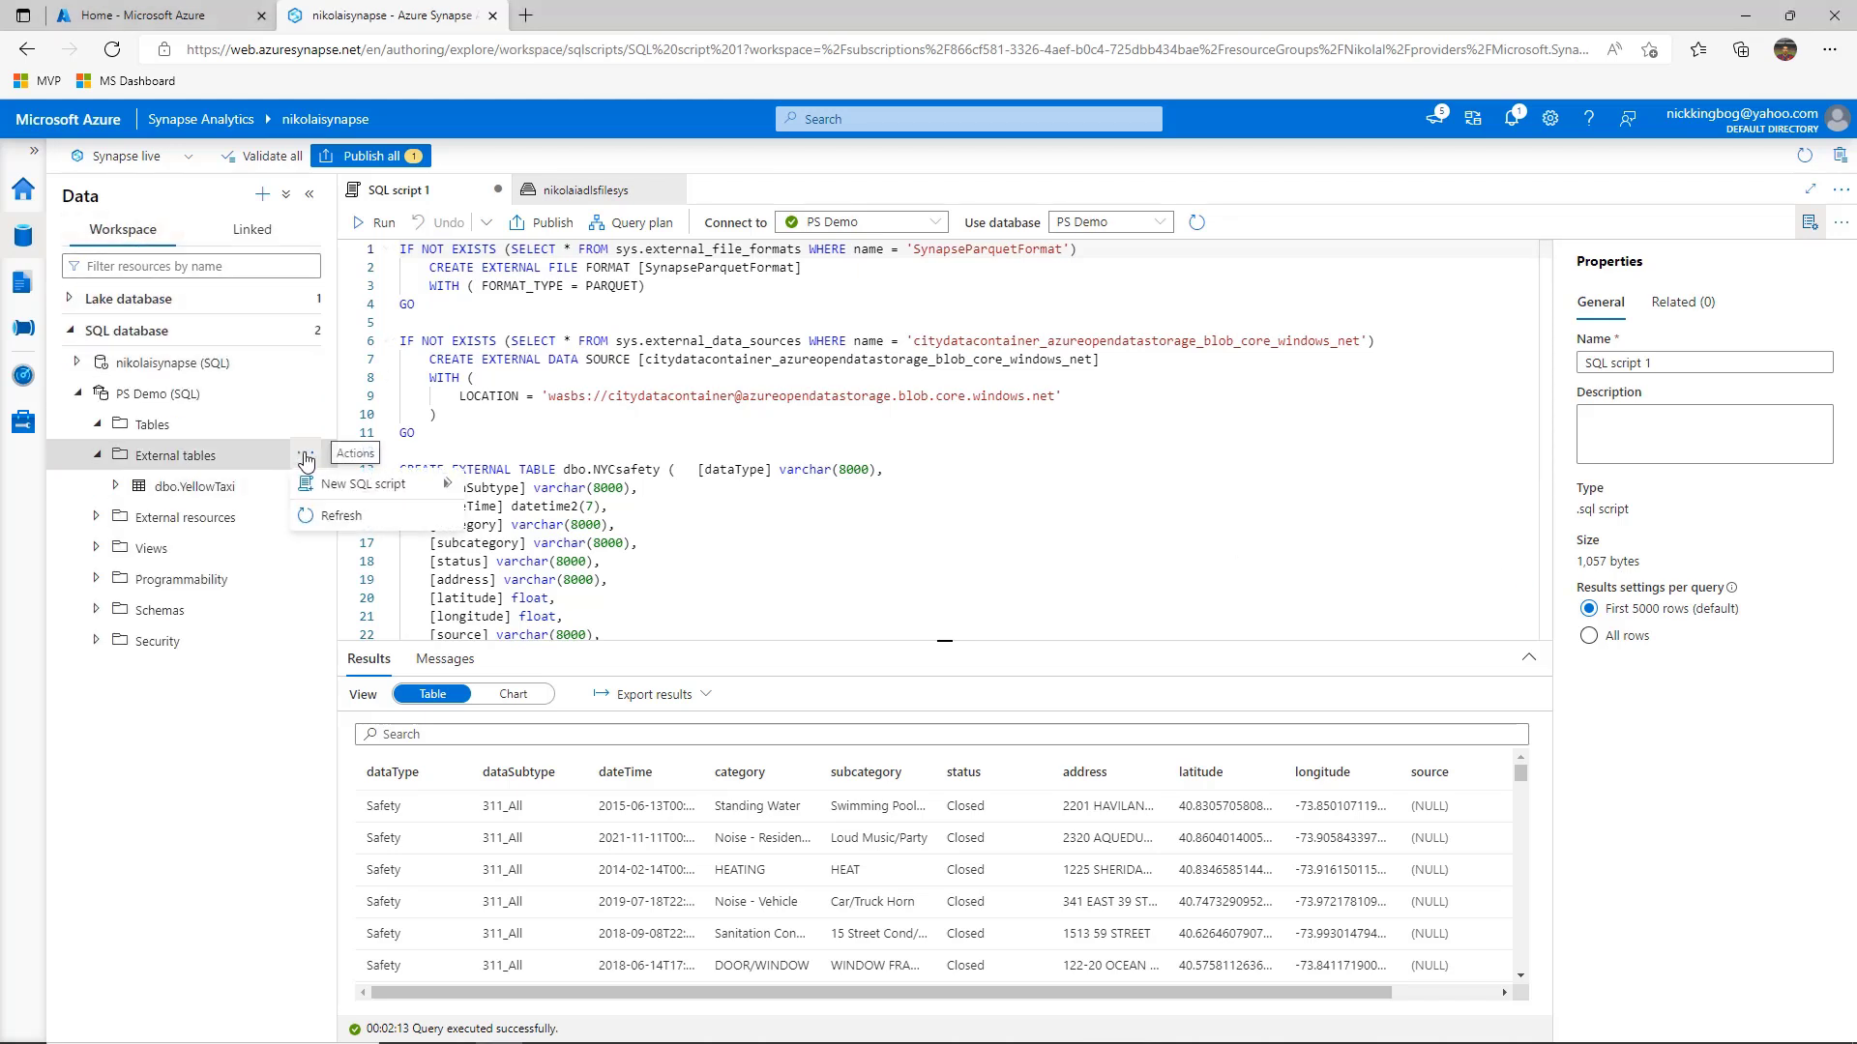
{"action": "left_click", "coordinate": [334, 516]}
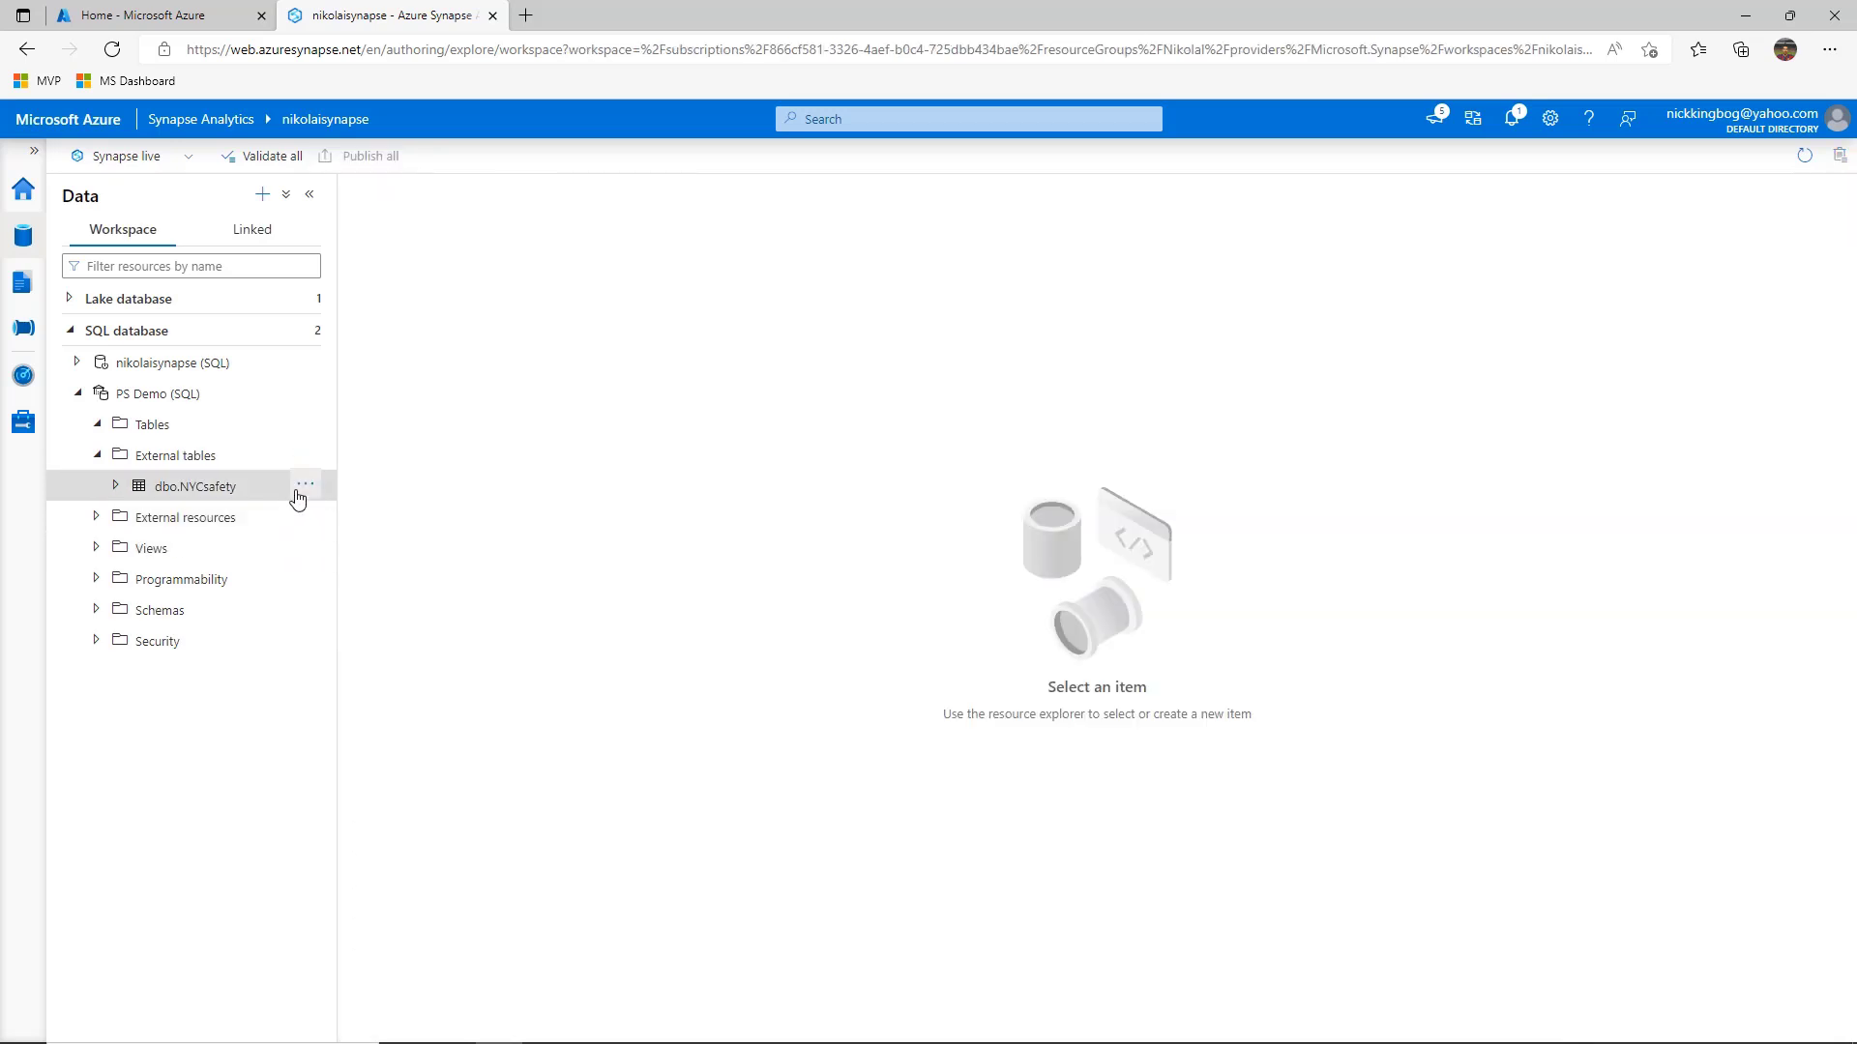
- Create a top 100 rows SQL script from dbo.NYCsafety, rewrite it to count totalCases grouped by YEAR([dateTime]), and run it
{"action": "left_click", "coordinate": [302, 491]}
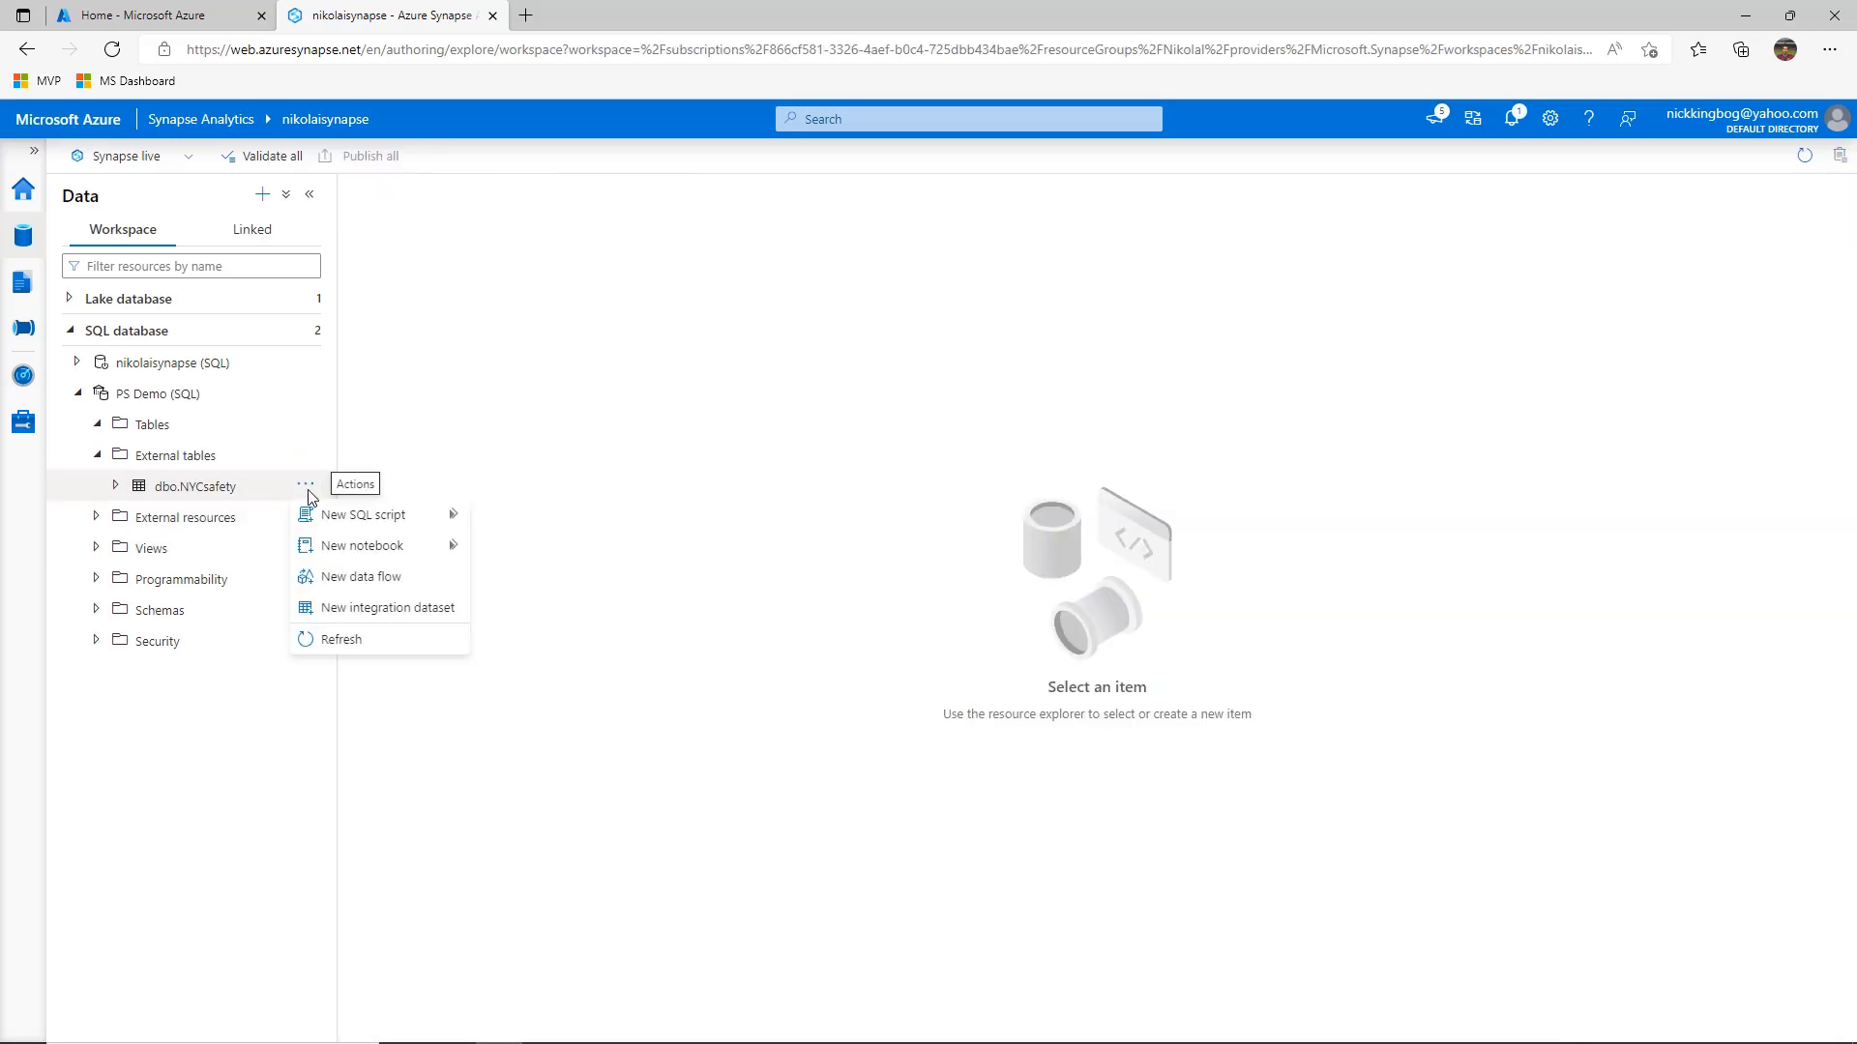
{"action": "mouse_move", "coordinate": [324, 514]}
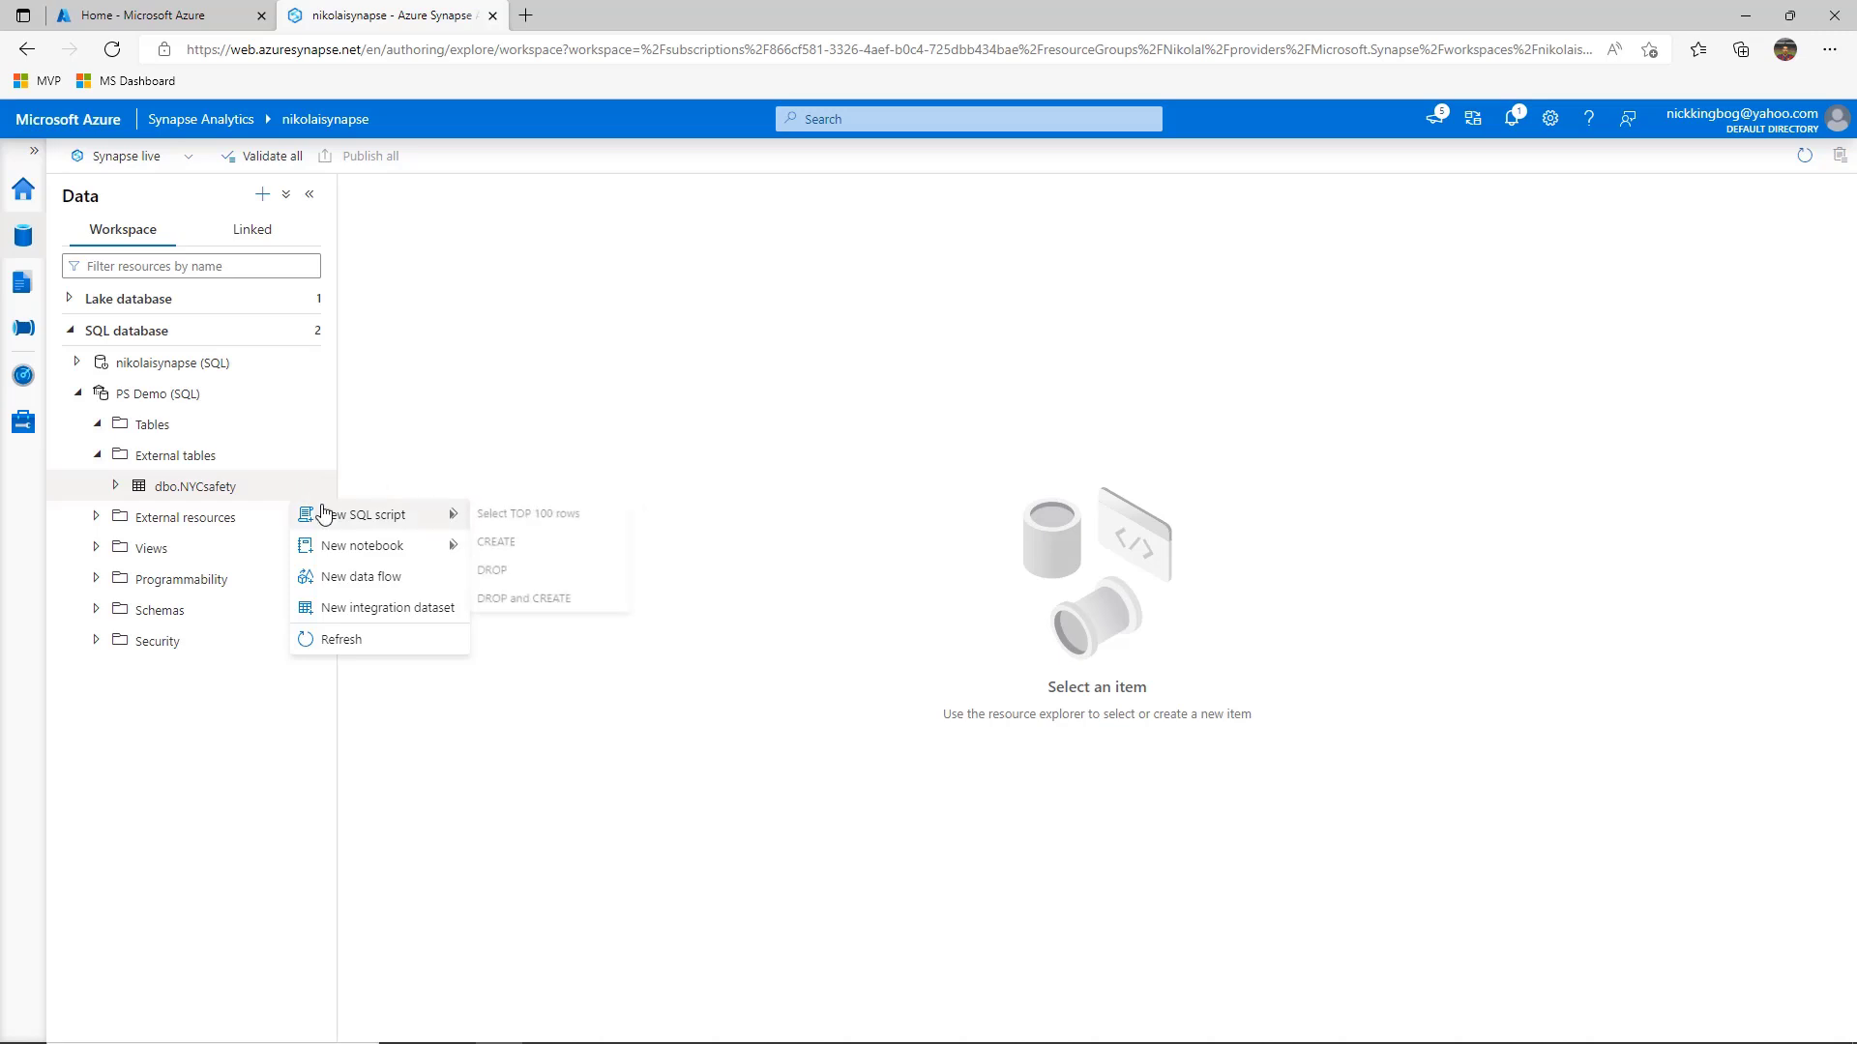
{"action": "left_click", "coordinate": [495, 523]}
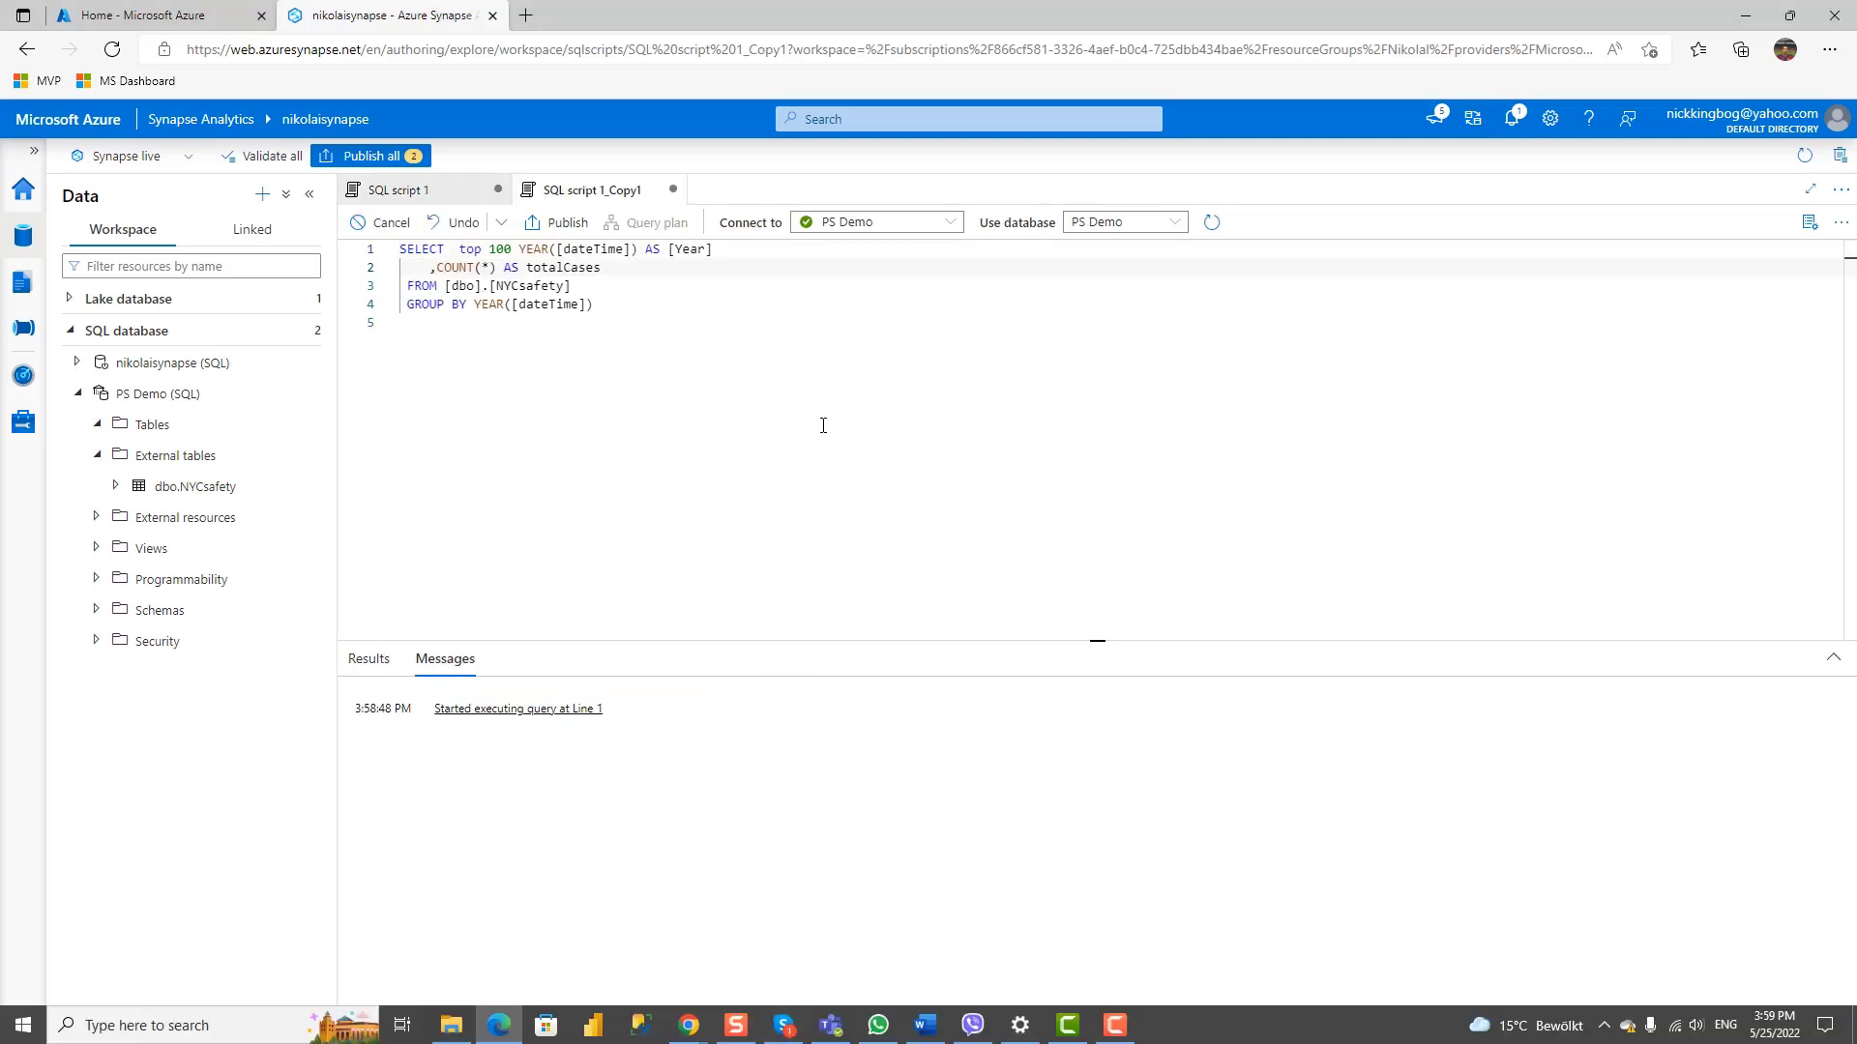
{"action": "left_click", "coordinate": [813, 396]}
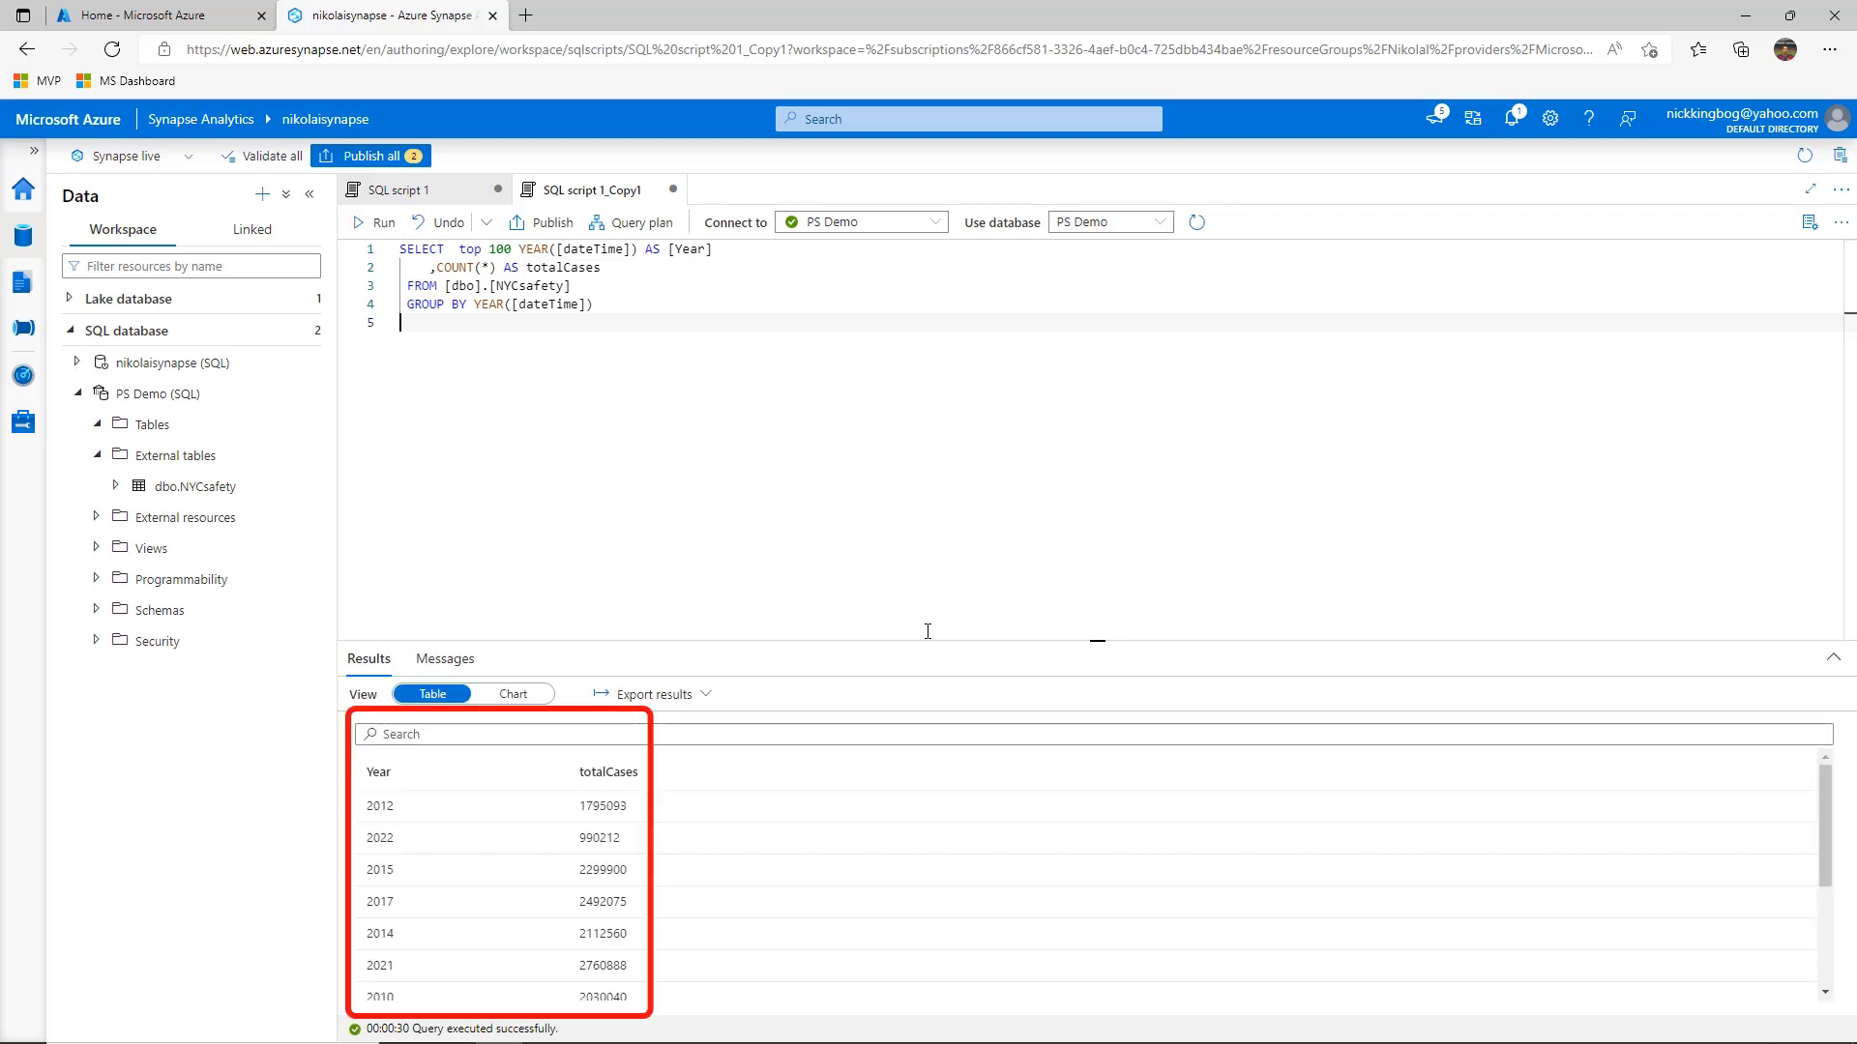
- Enlarge the query results and show them as a line chart with Year as category and totalCases as the series
{"action": "left_click_drag", "start_coordinate": [1094, 641], "coordinate": [1096, 442]}
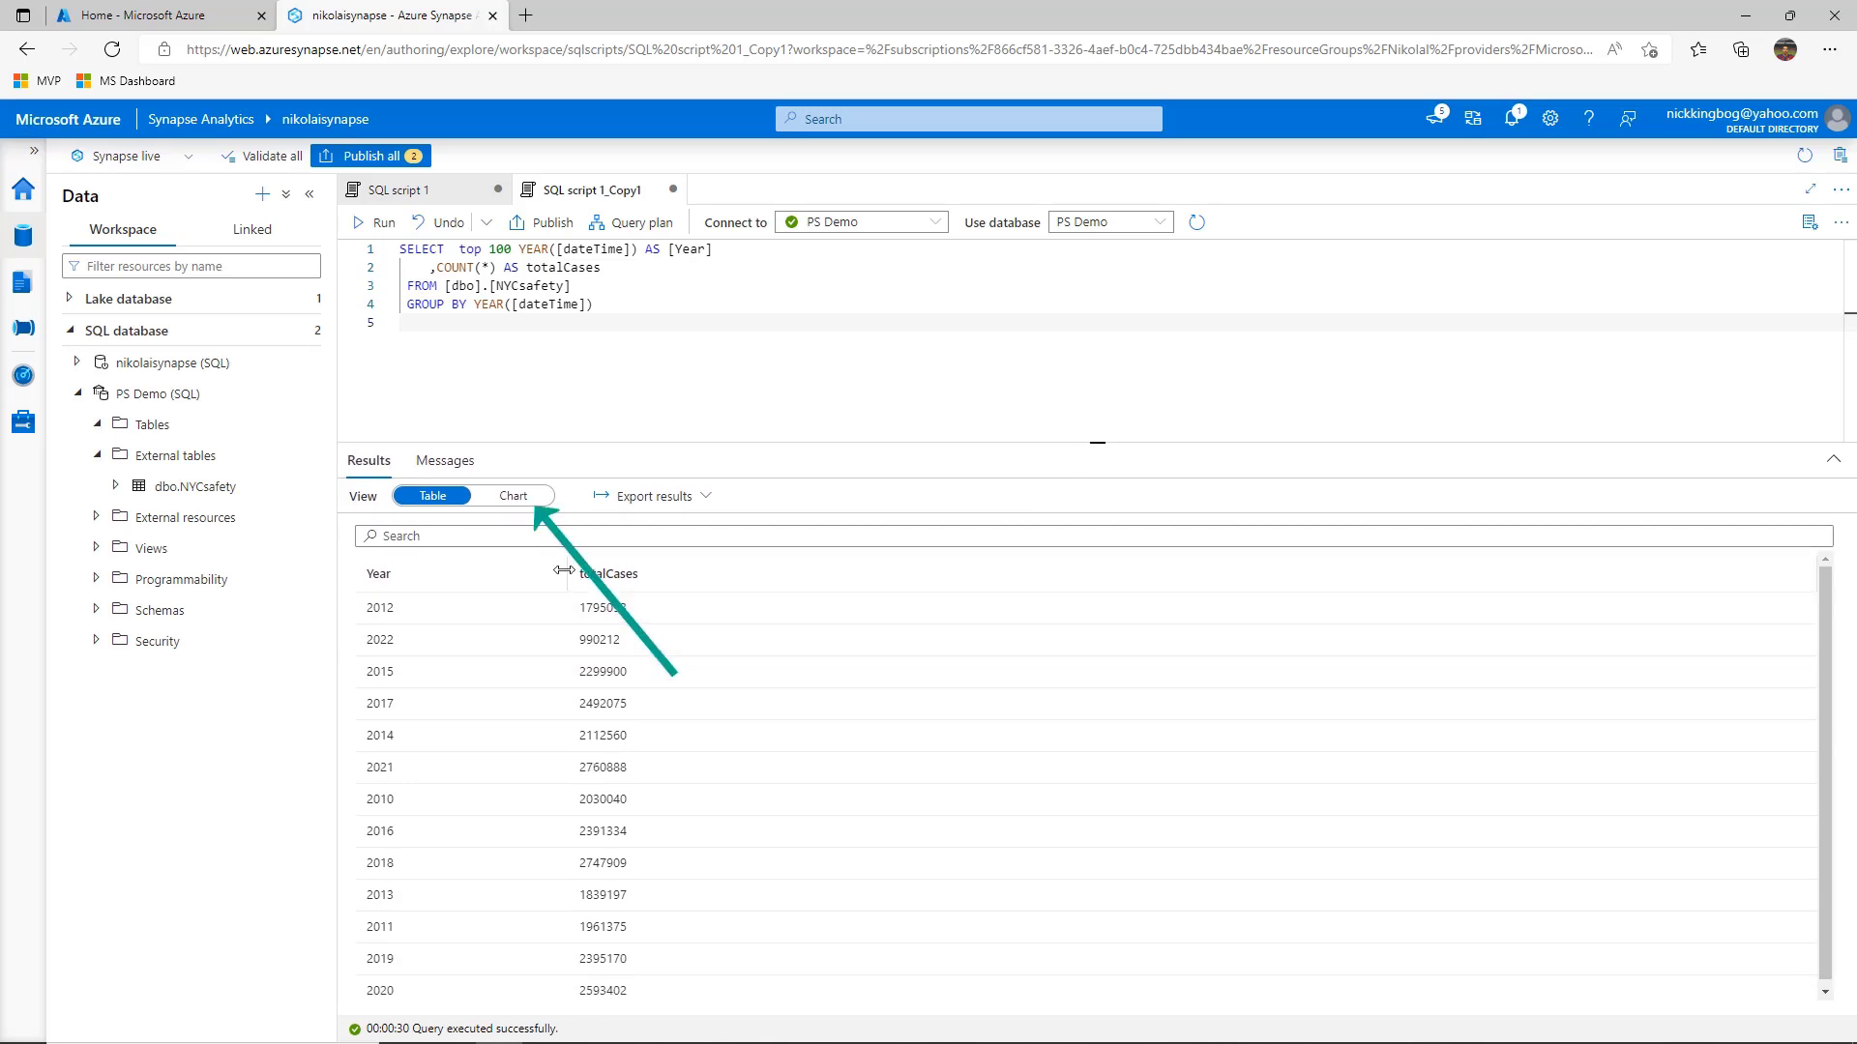
{"action": "left_click", "coordinate": [505, 497]}
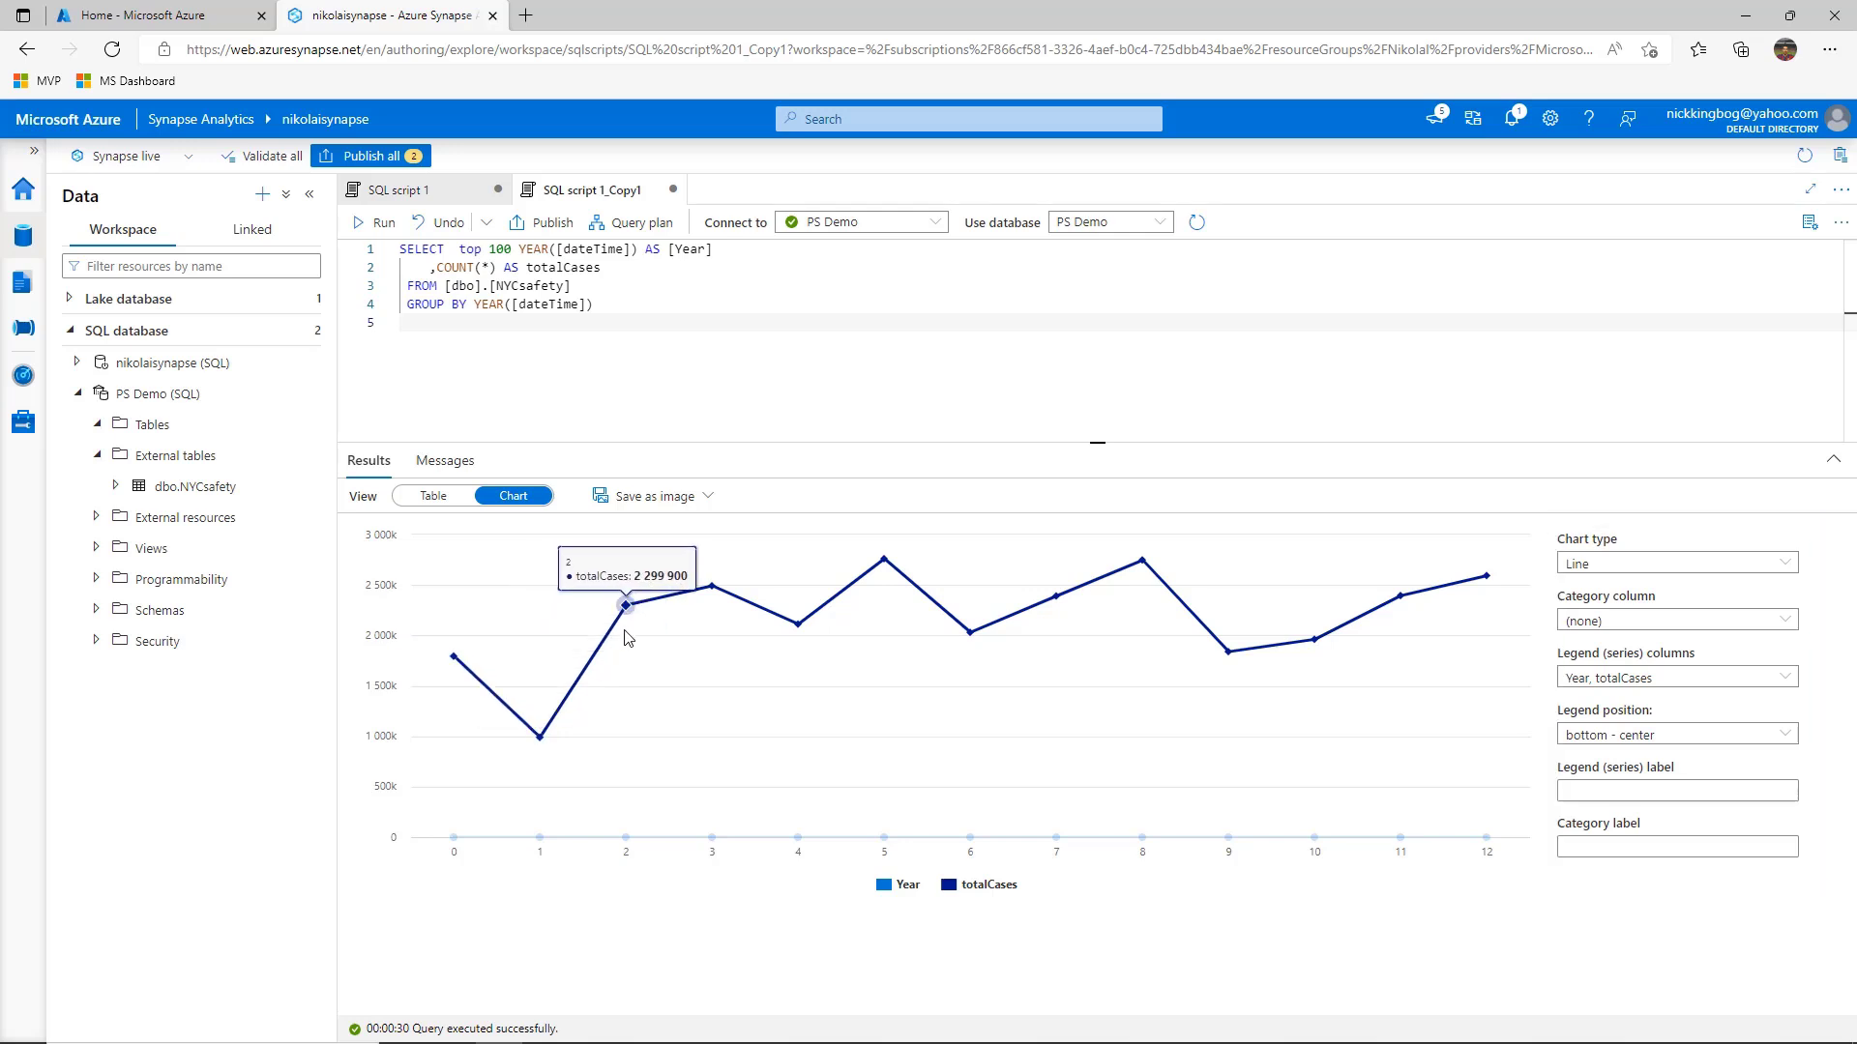
{"action": "left_click", "coordinate": [1673, 620]}
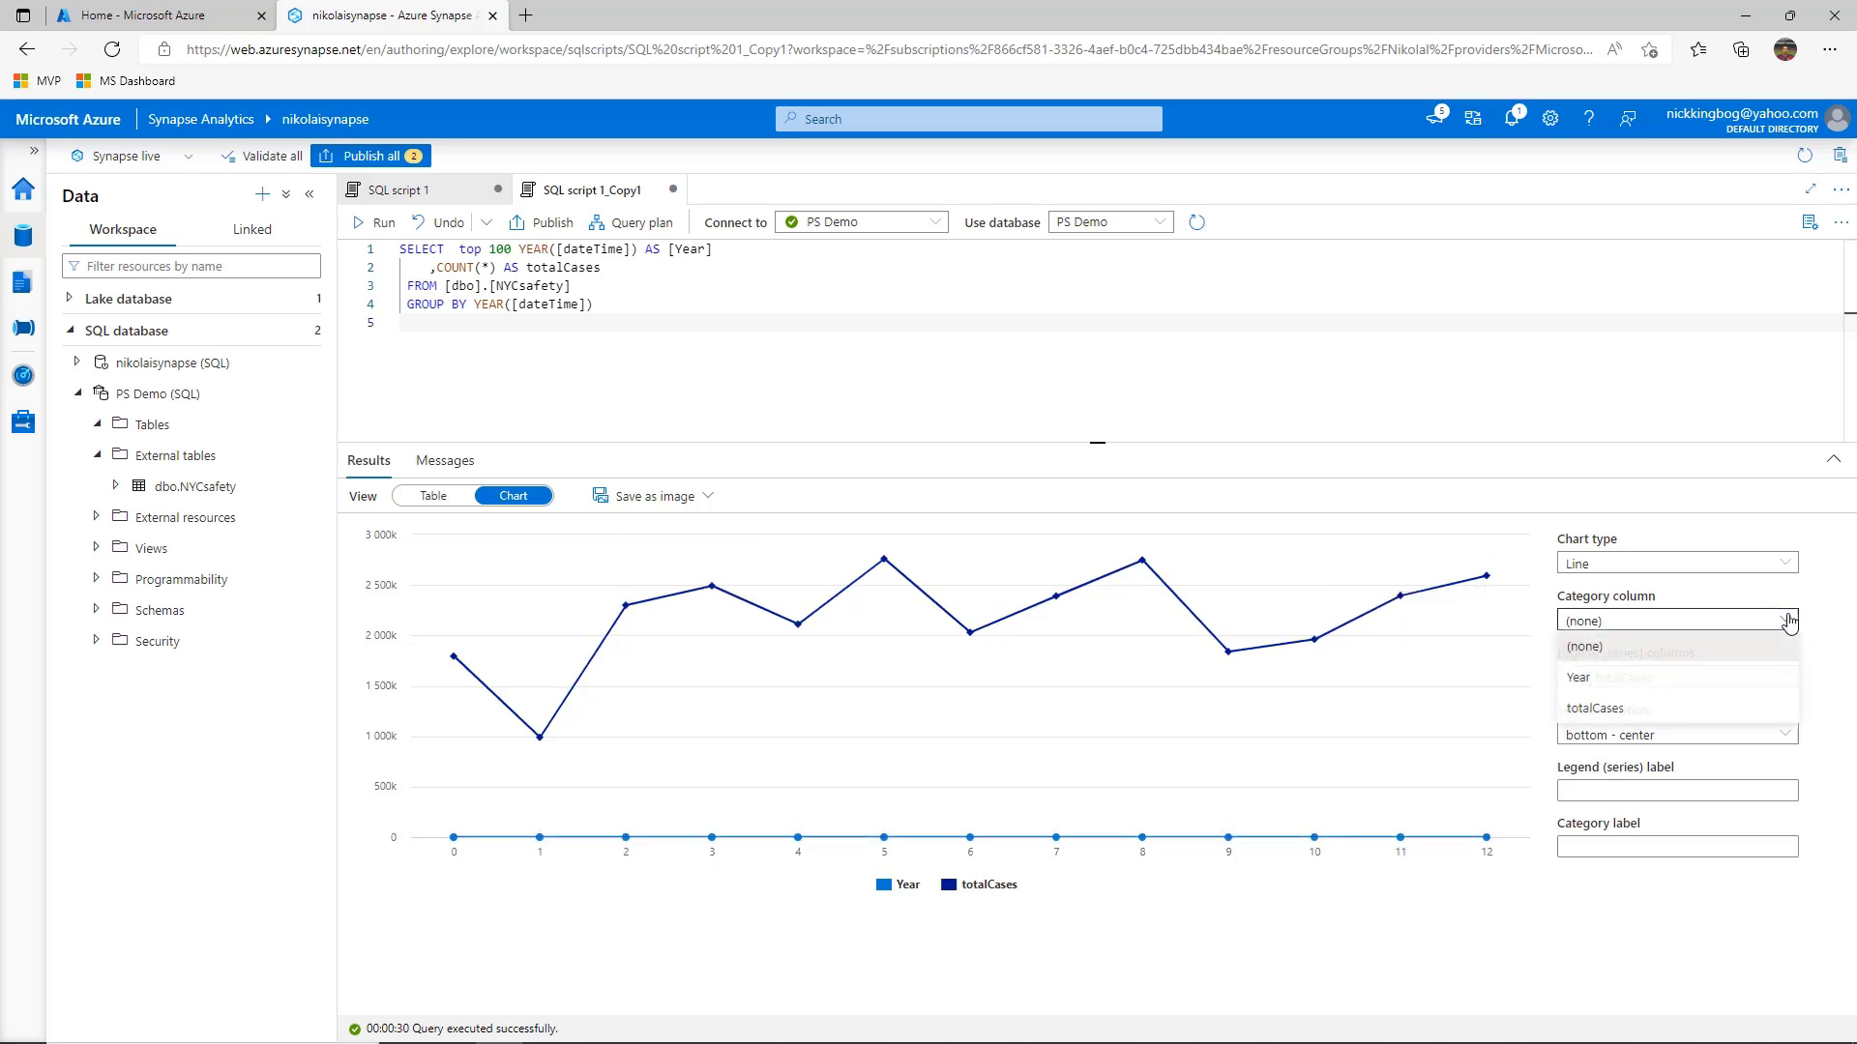
{"action": "left_click", "coordinate": [1647, 687]}
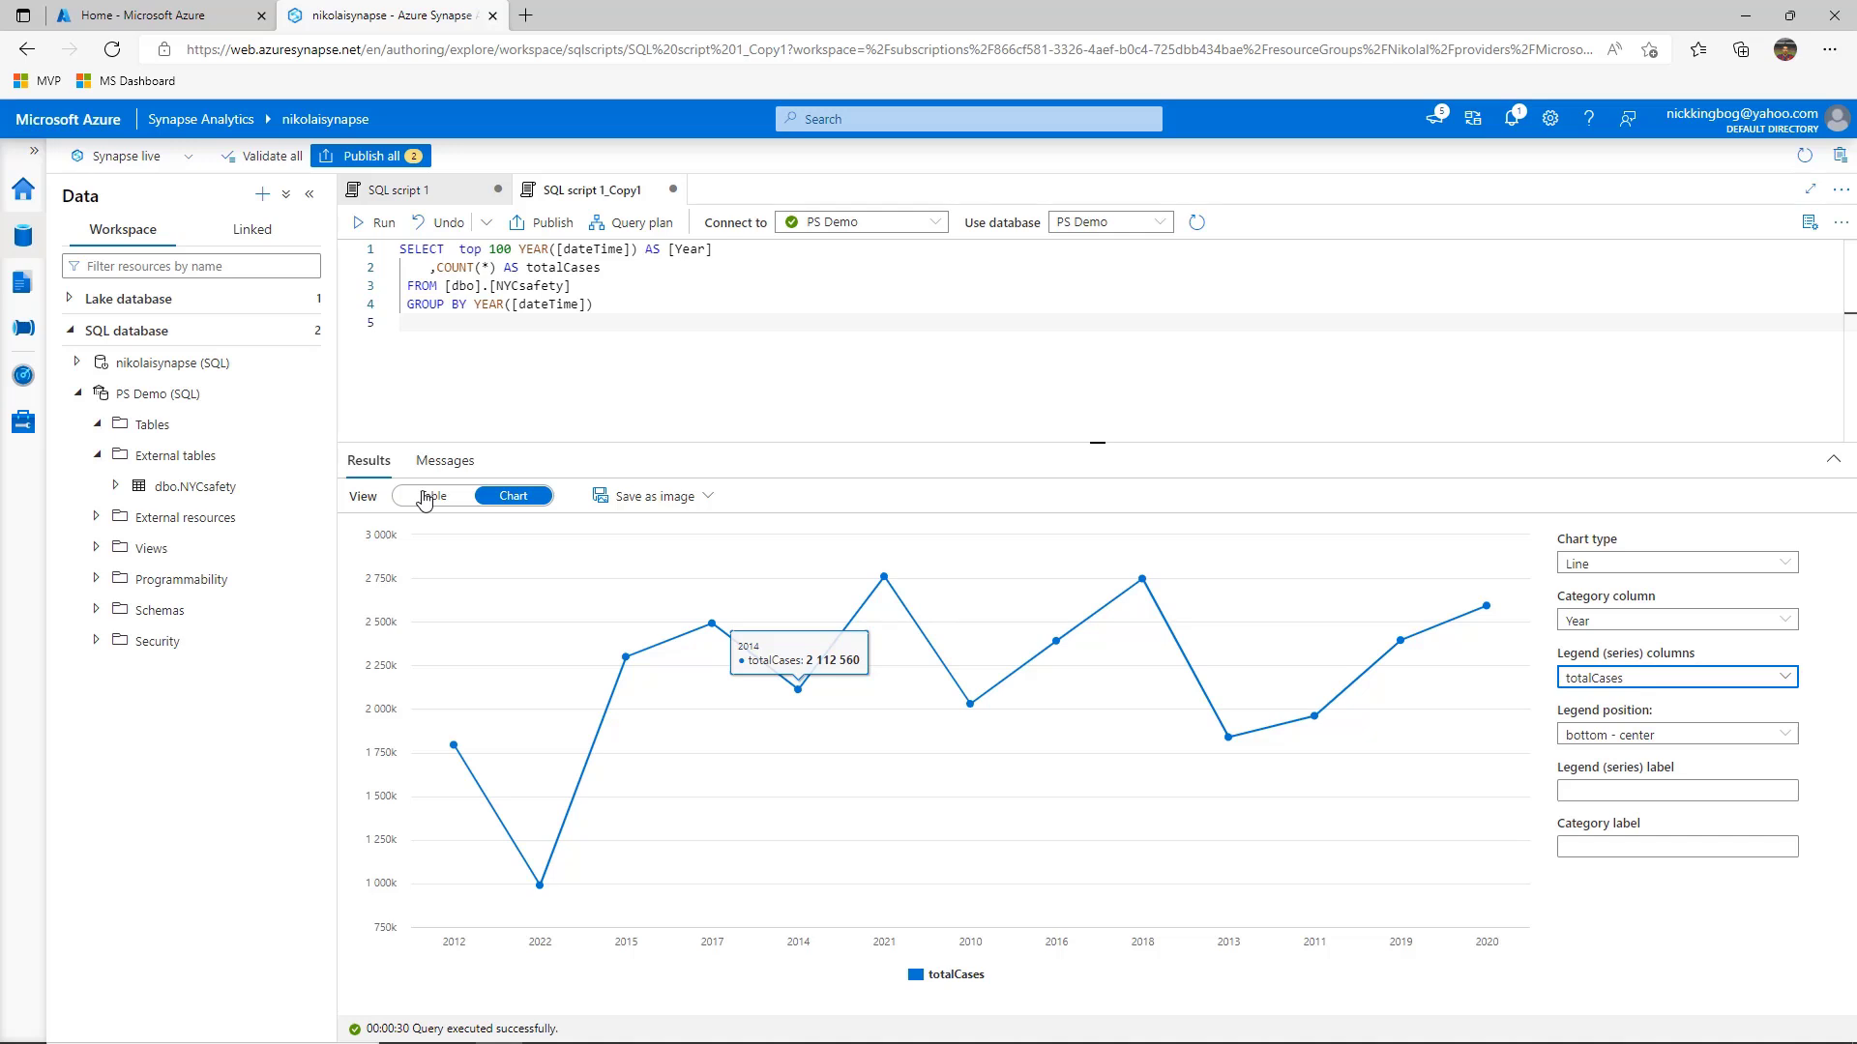
- Add ORDER BY [Year] to the query, rerun it, and chart totalCases by Year
{"action": "left_click", "coordinate": [425, 496]}
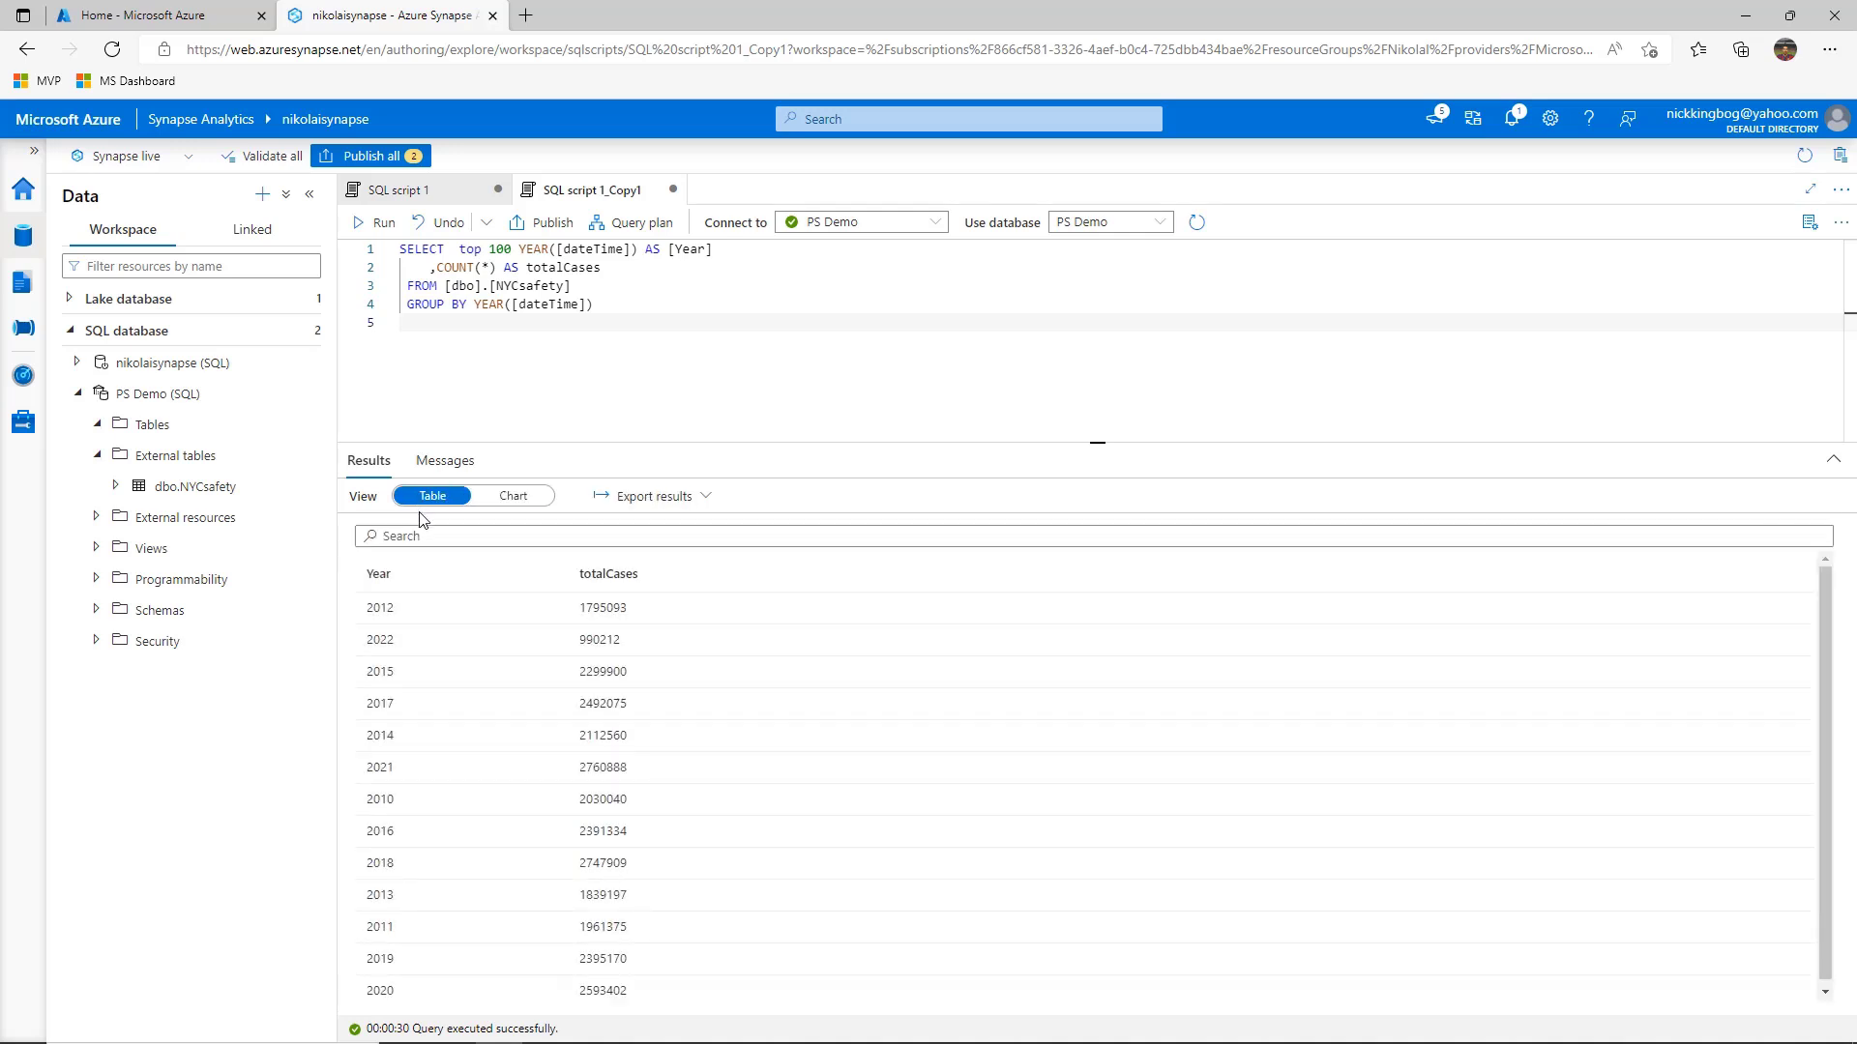
{"action": "type", "text": "ORDER BY YEAR"}
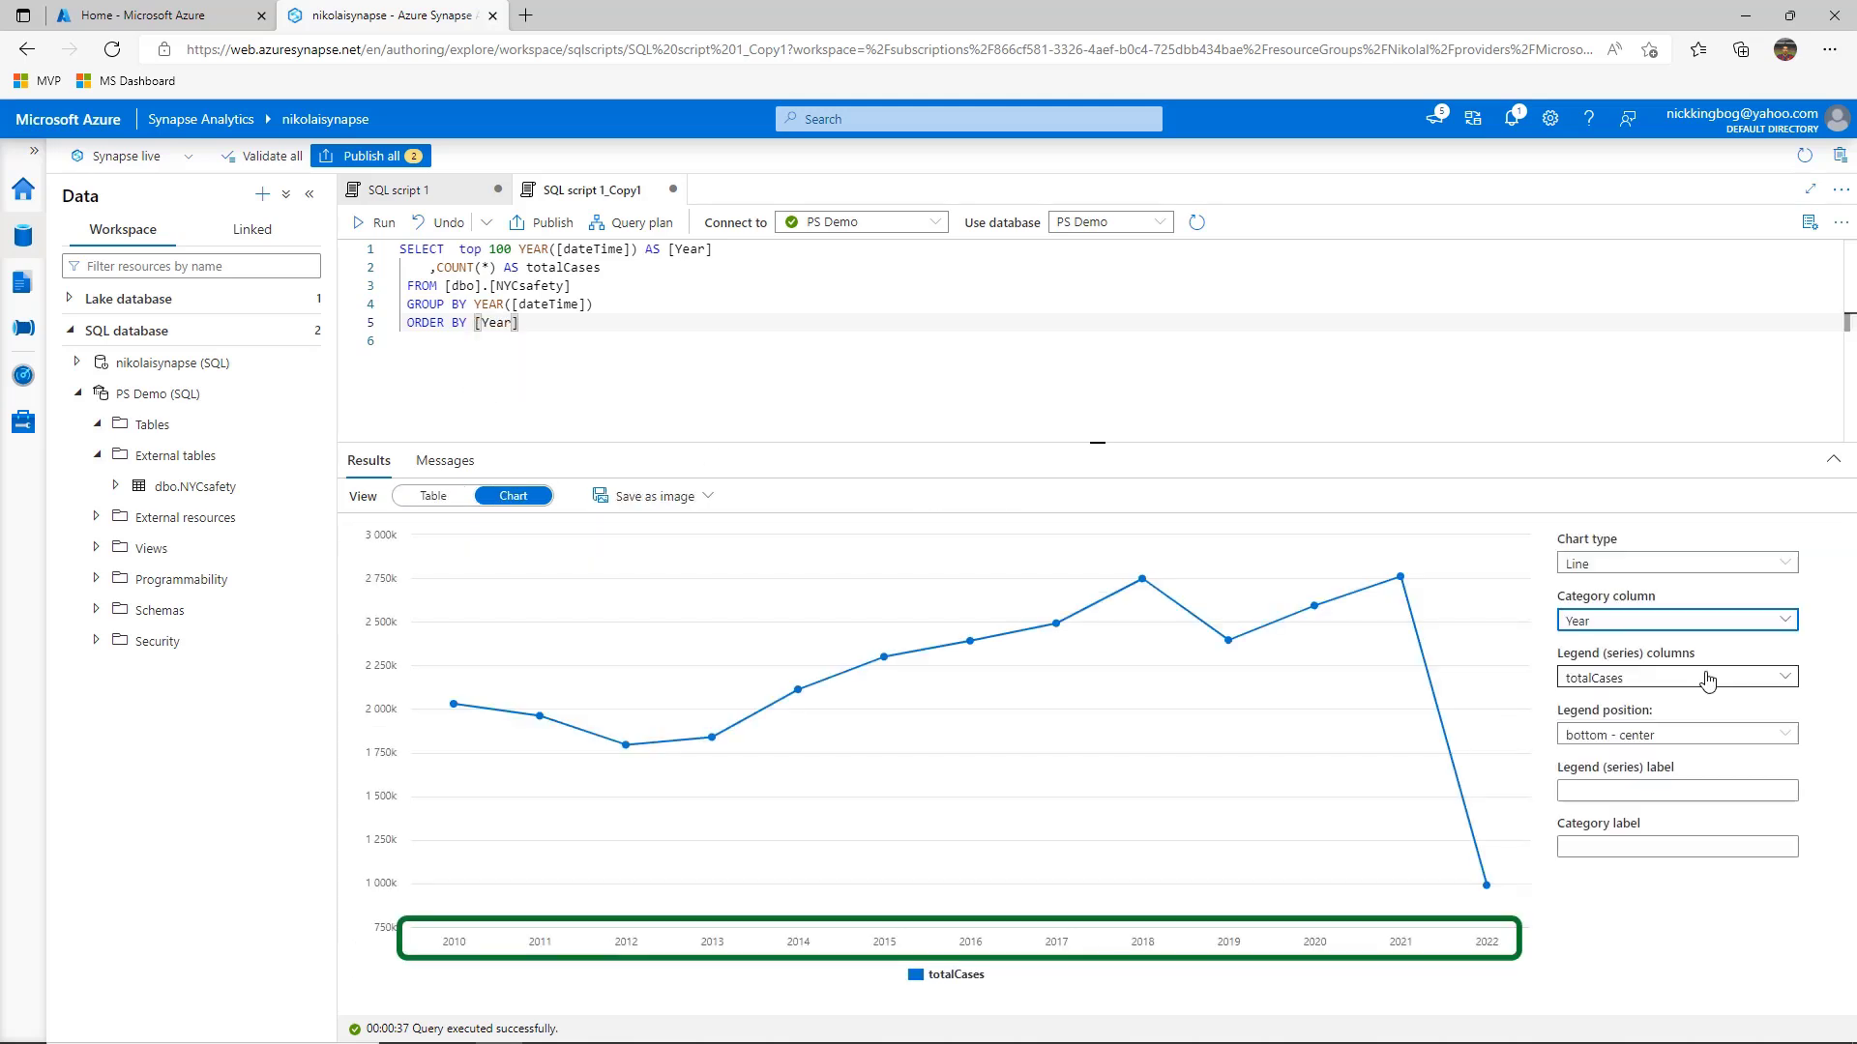
- Place the chart legend at top - left and set the legend series label to Total Cases
{"action": "left_click", "coordinate": [1704, 735]}
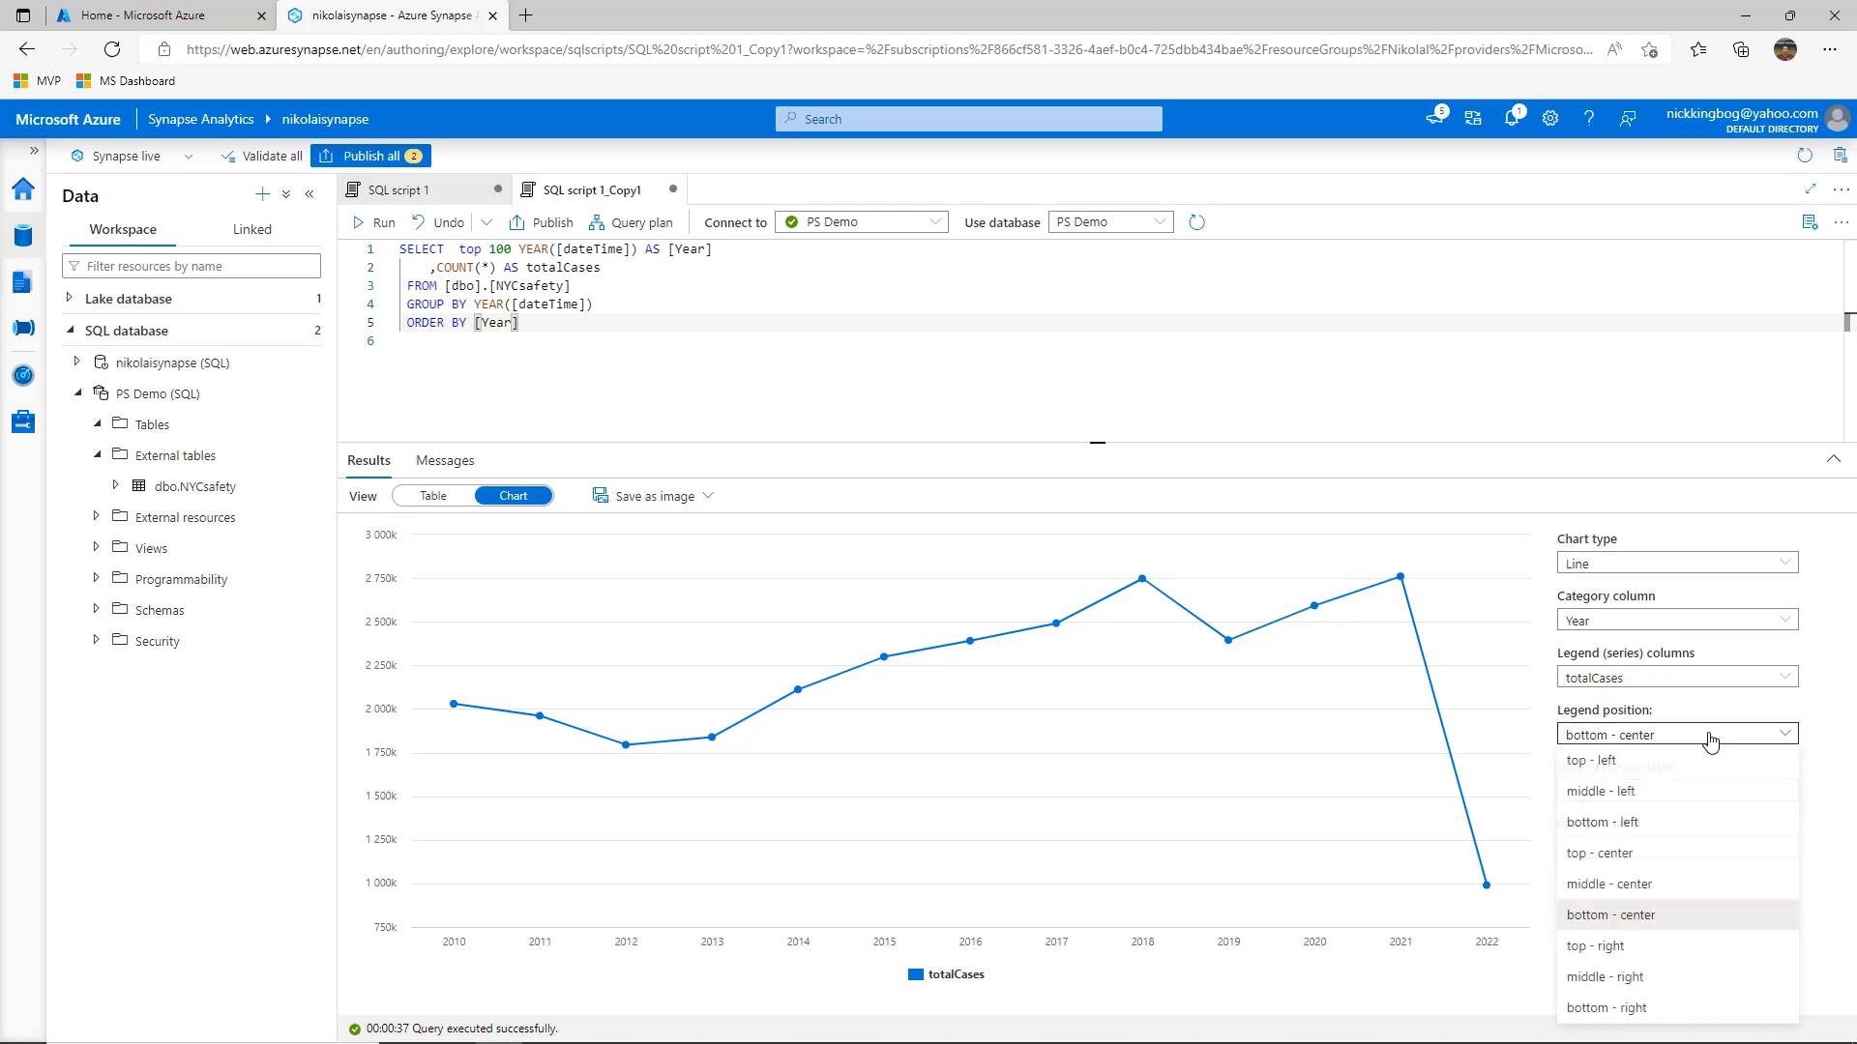
{"action": "left_click", "coordinate": [1687, 763]}
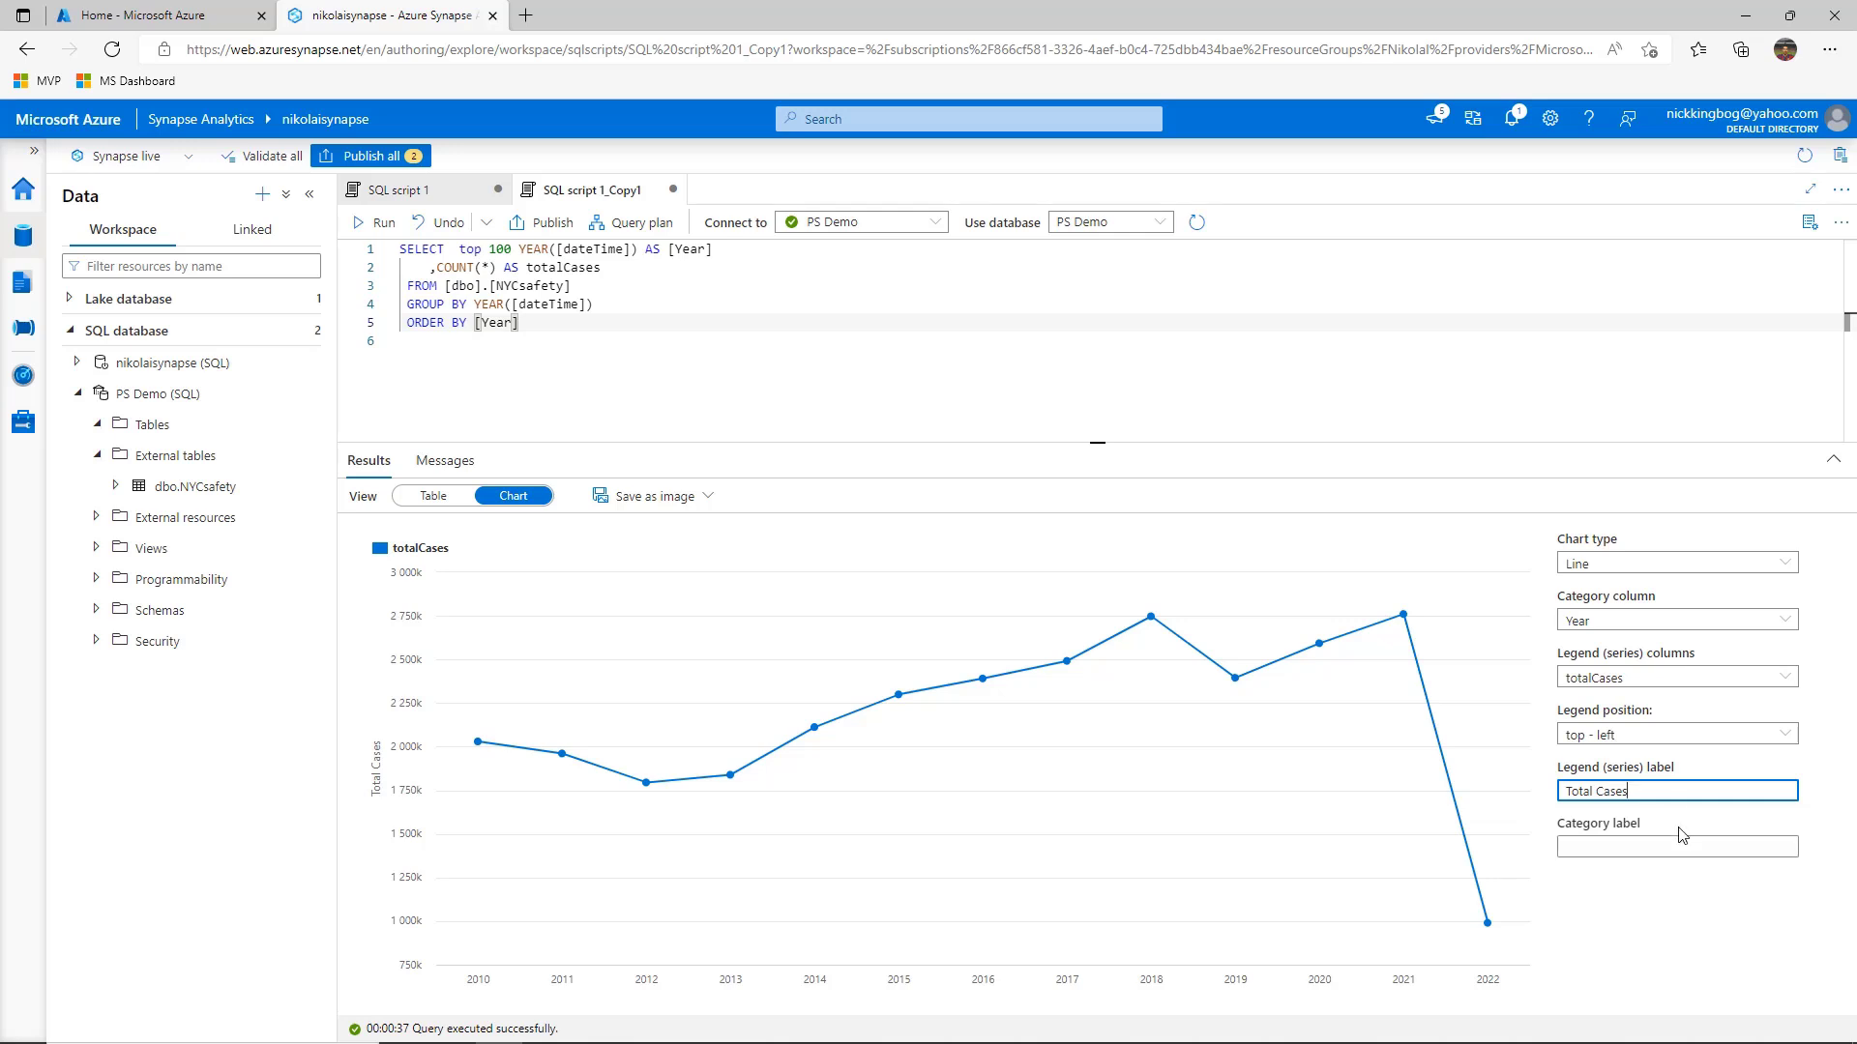
{"action": "left_click", "coordinate": [1652, 625]}
{"action": "left_click", "coordinate": [1652, 626]}
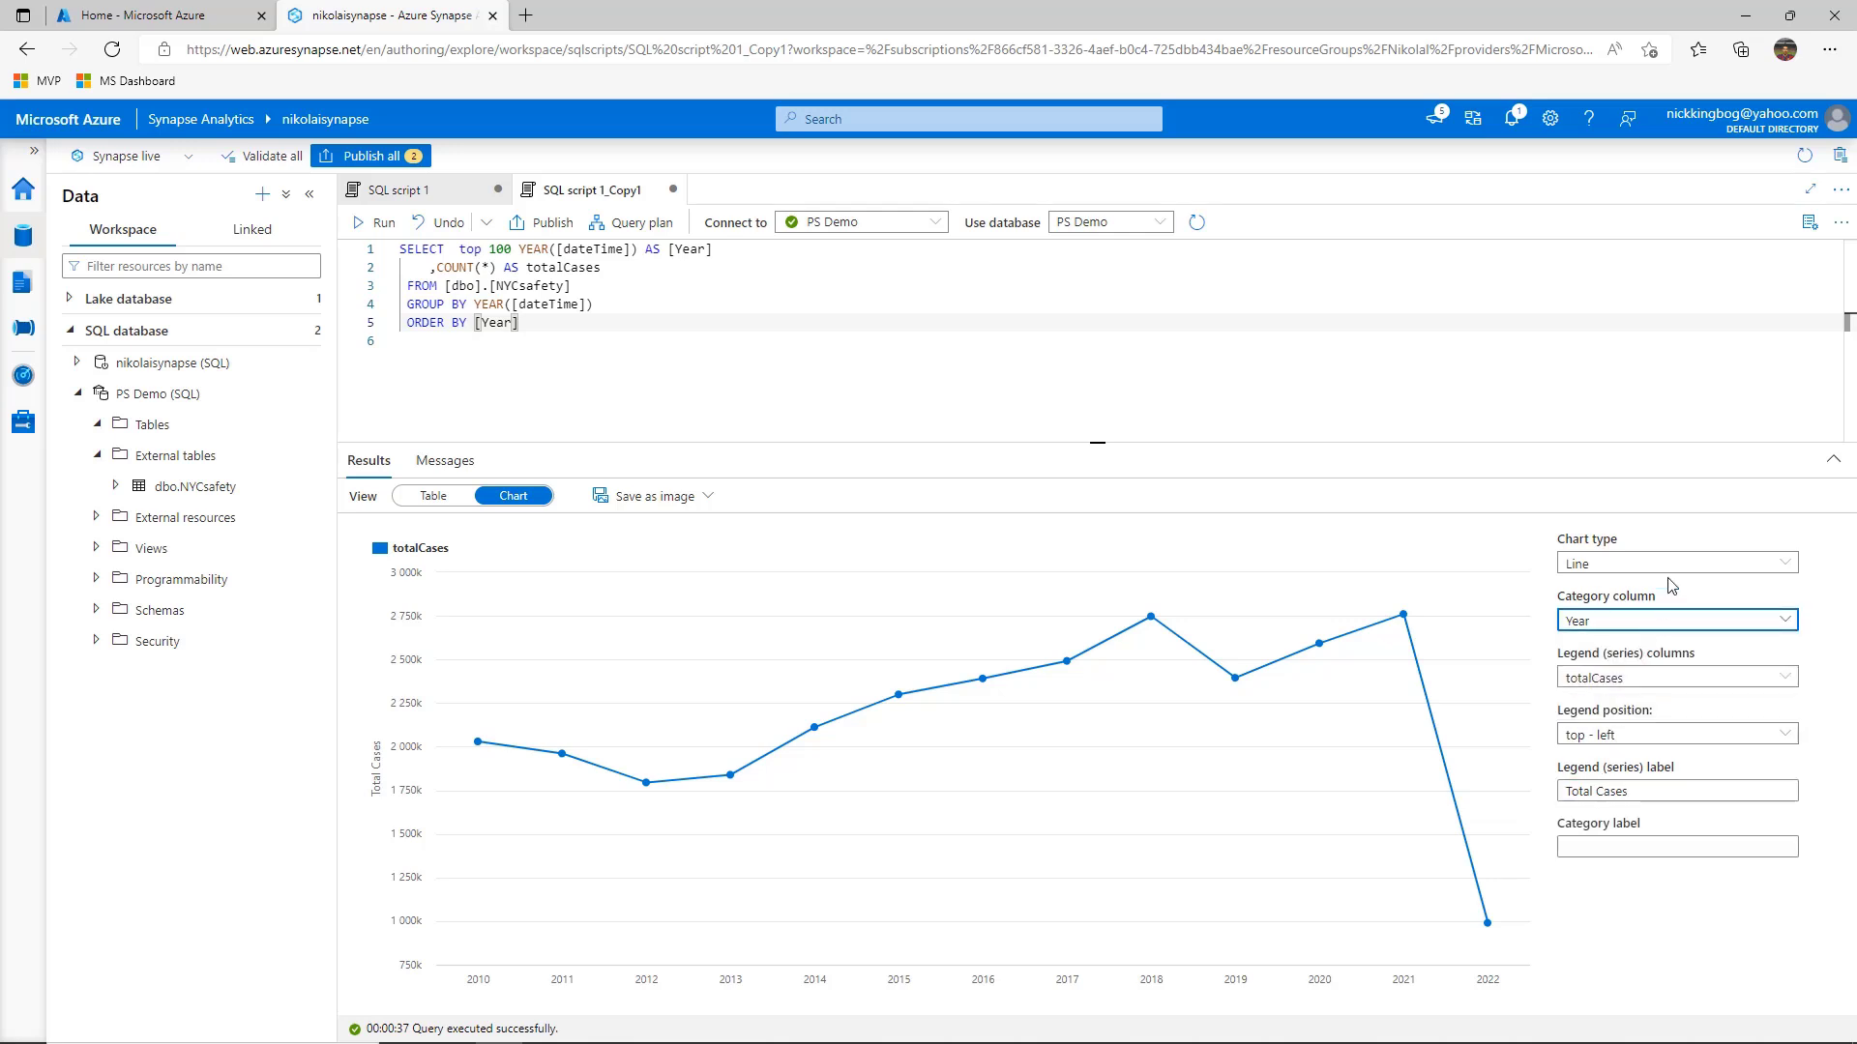
- Change the chart type of the yearly totals to Column
{"action": "left_click", "coordinate": [1679, 565]}
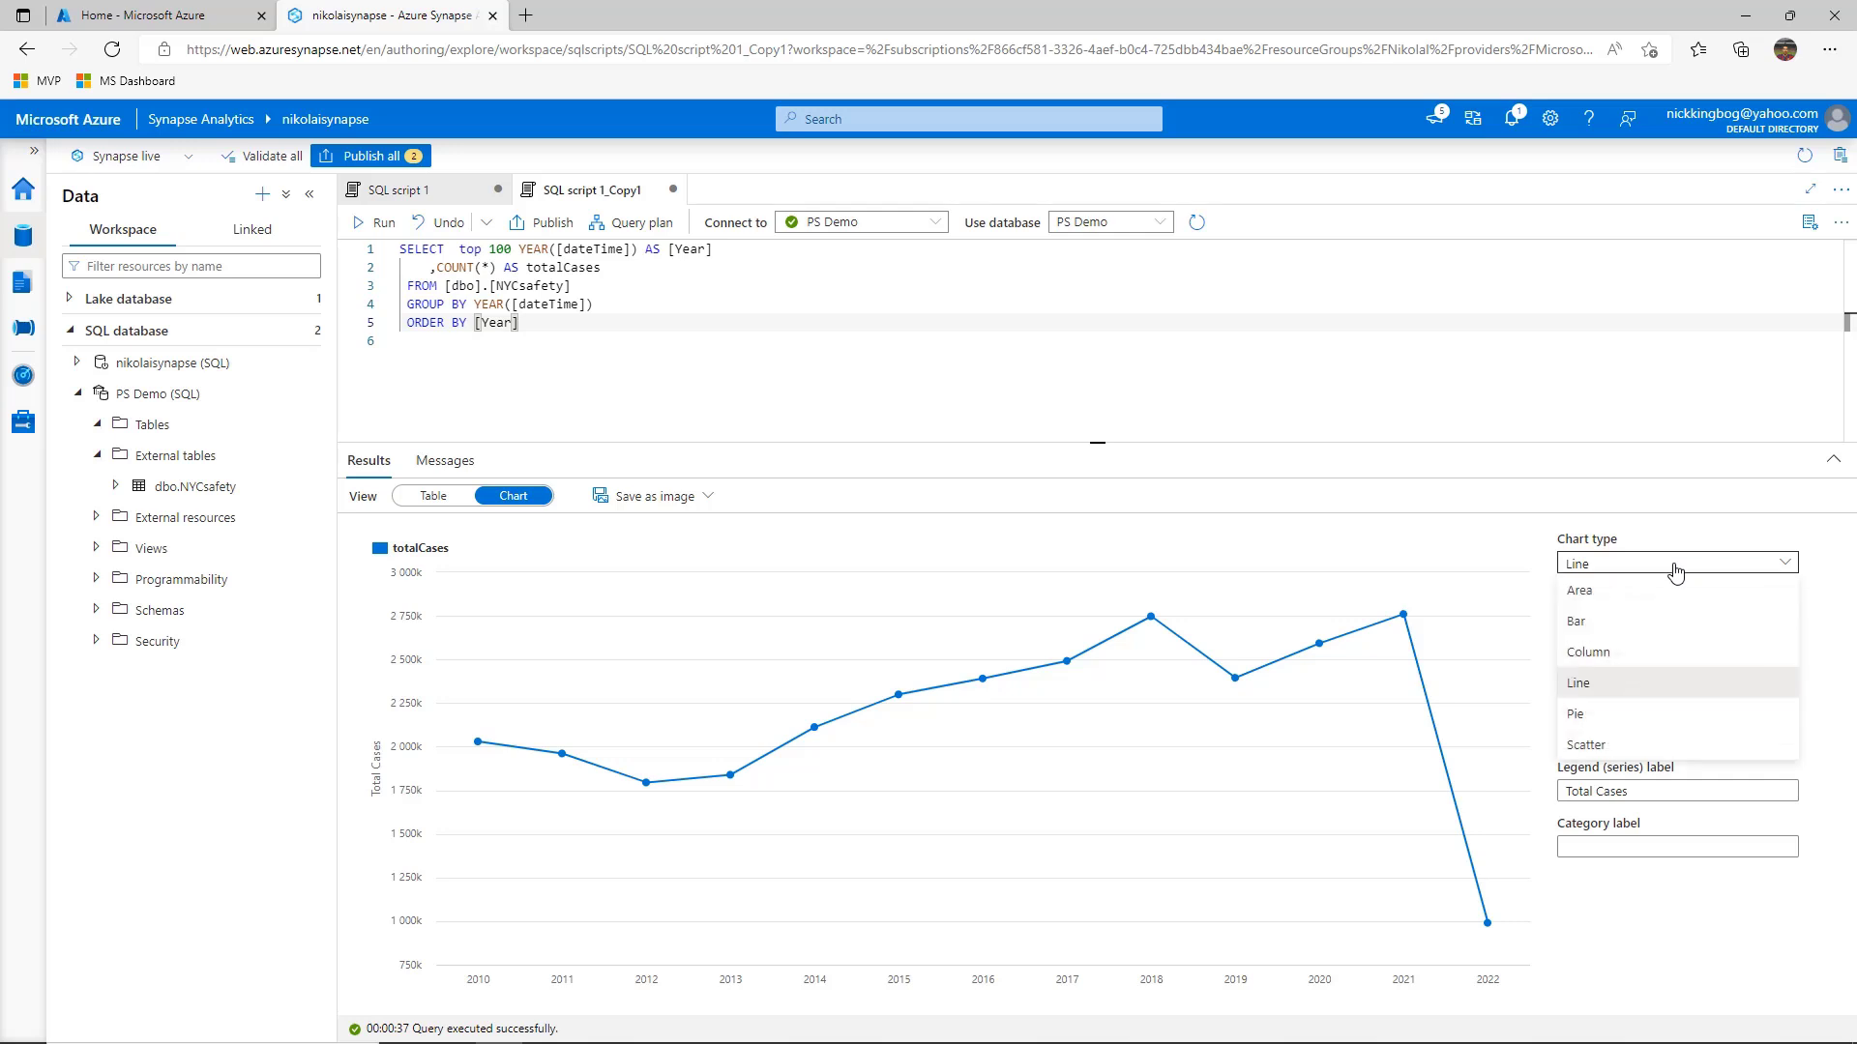
{"action": "left_click", "coordinate": [1624, 624]}
{"action": "left_click", "coordinate": [1632, 657]}
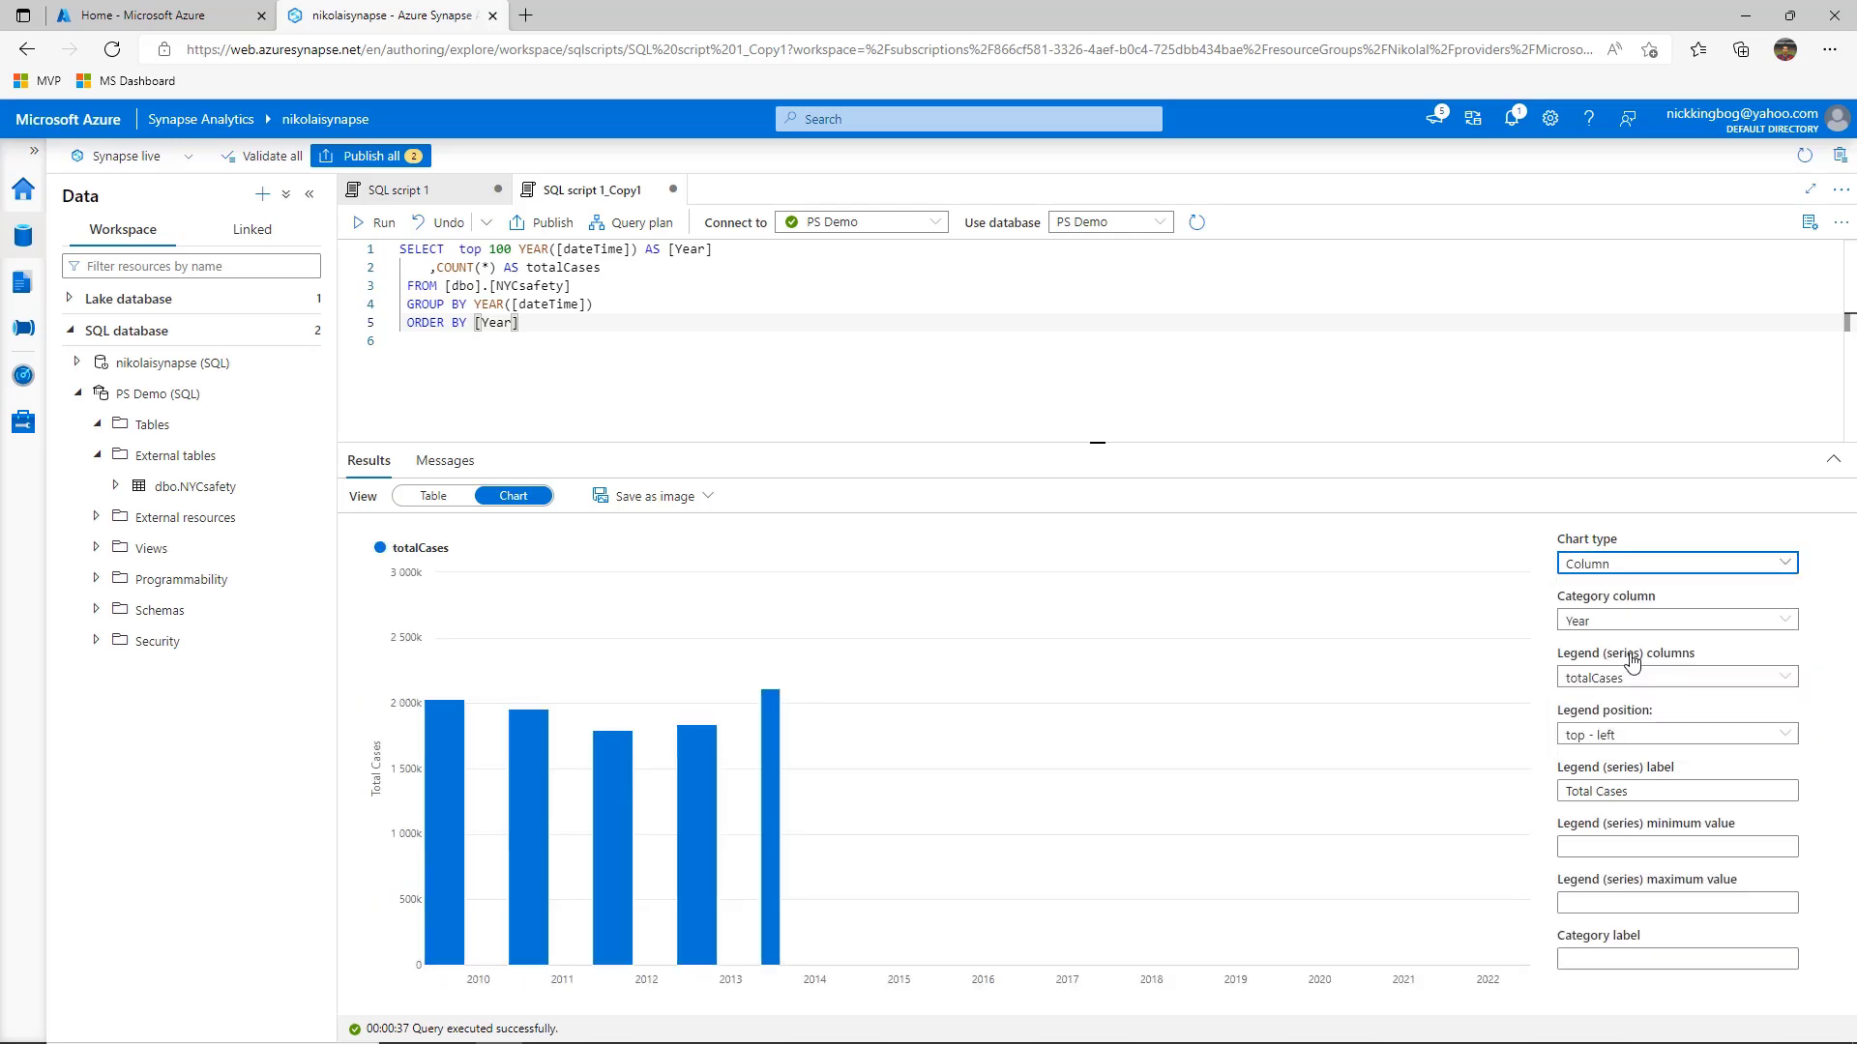